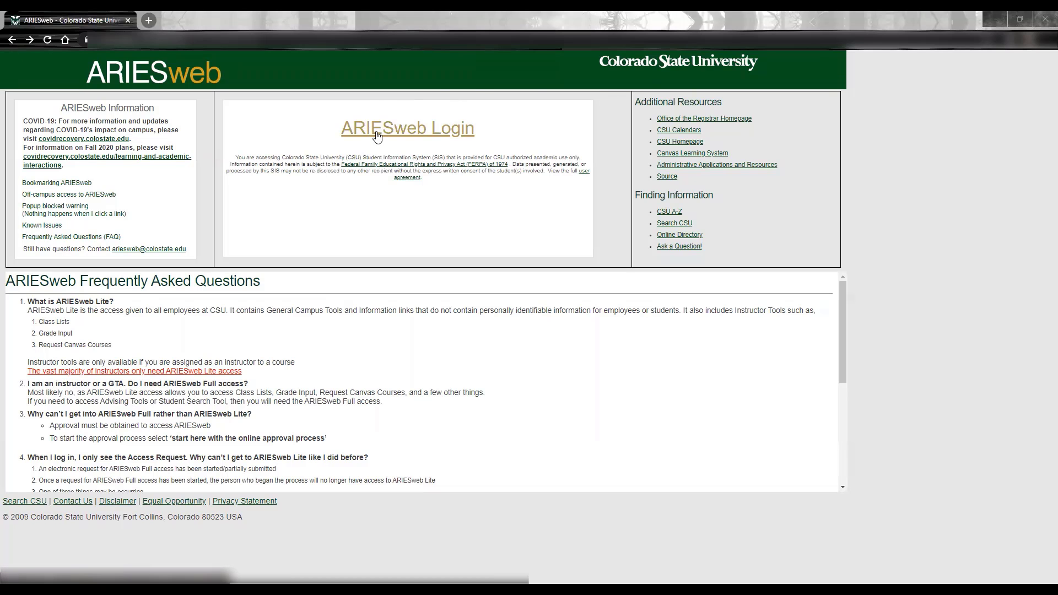
Log in to ARIESweb, open the instructor Class Lists, and show then hide the seating chart instructions
left_click(377, 136)
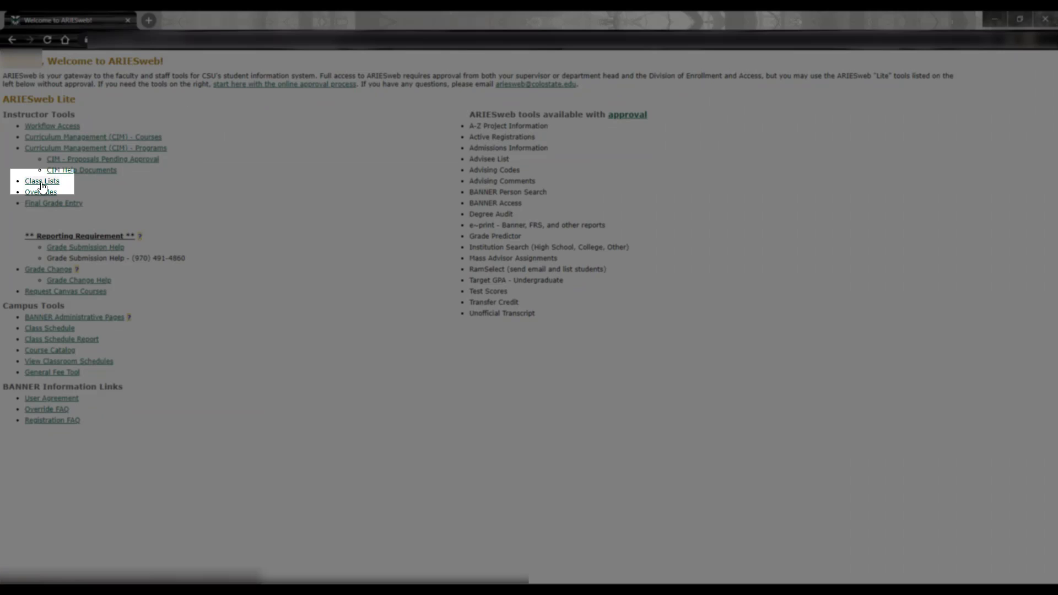
left_click(43, 184)
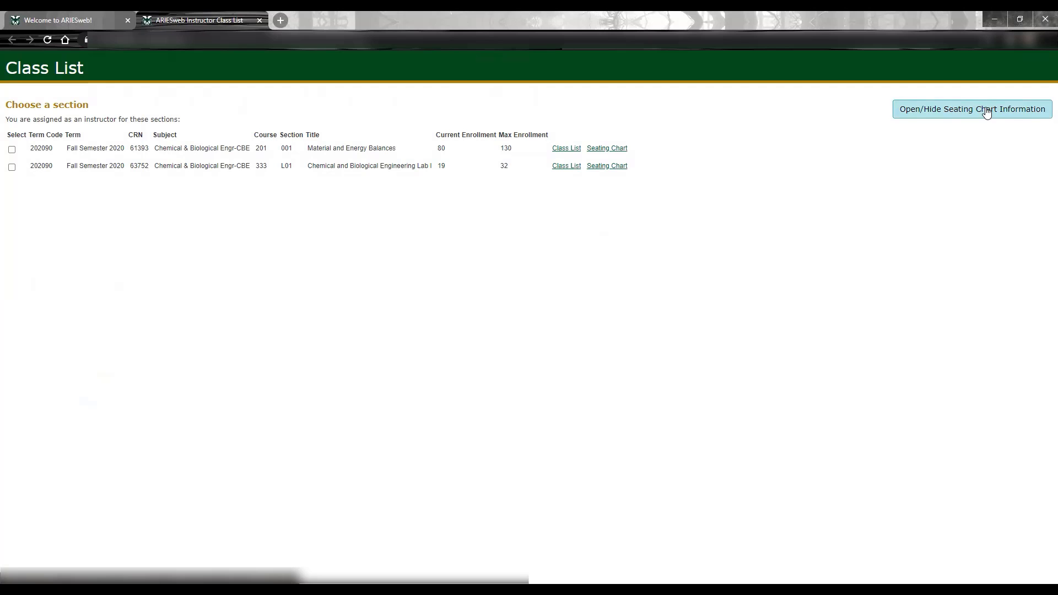
left_click(987, 113)
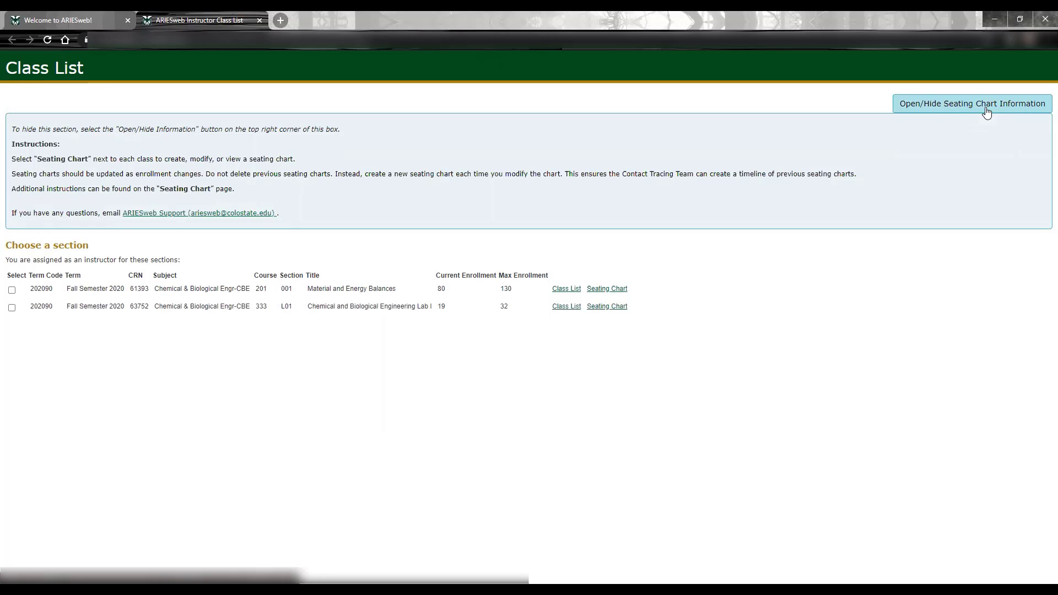
left_click(987, 112)
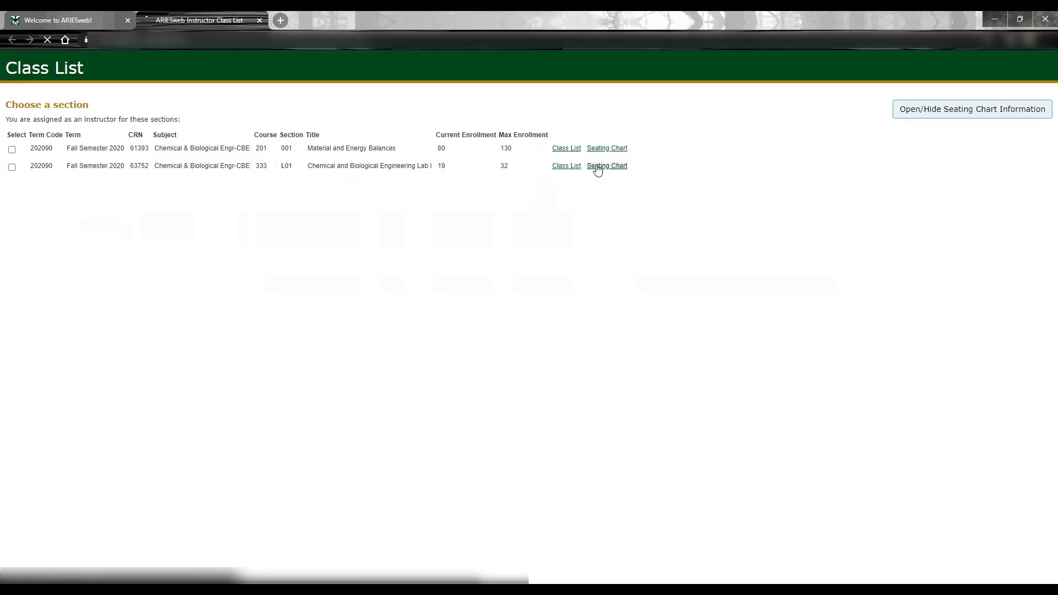
Open CBE 333-L01's seating charts, view the Helpful Video Library, then return to the chart list
left_click(597, 167)
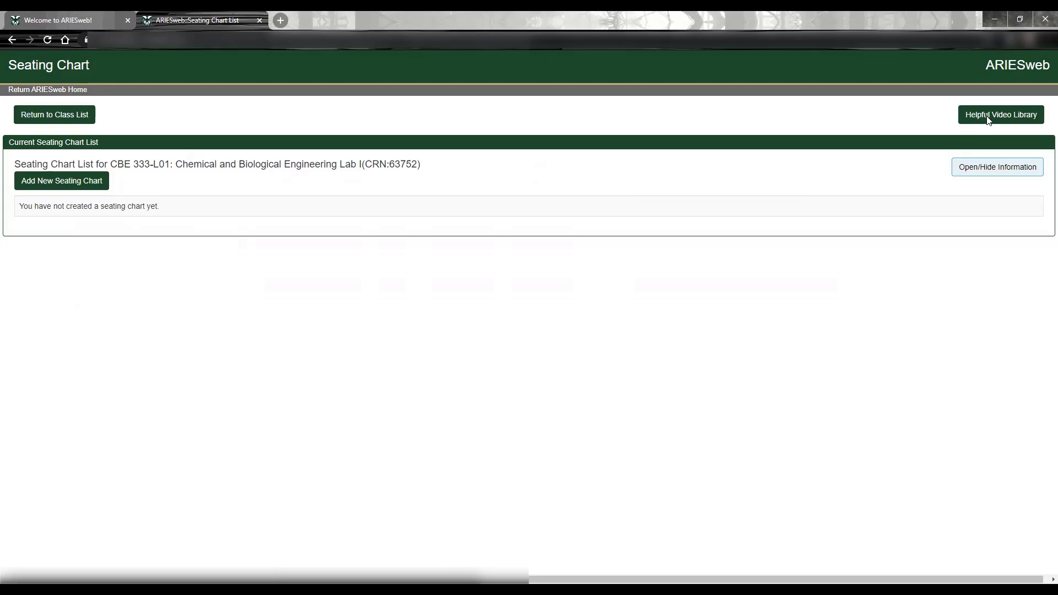
left_click(988, 117)
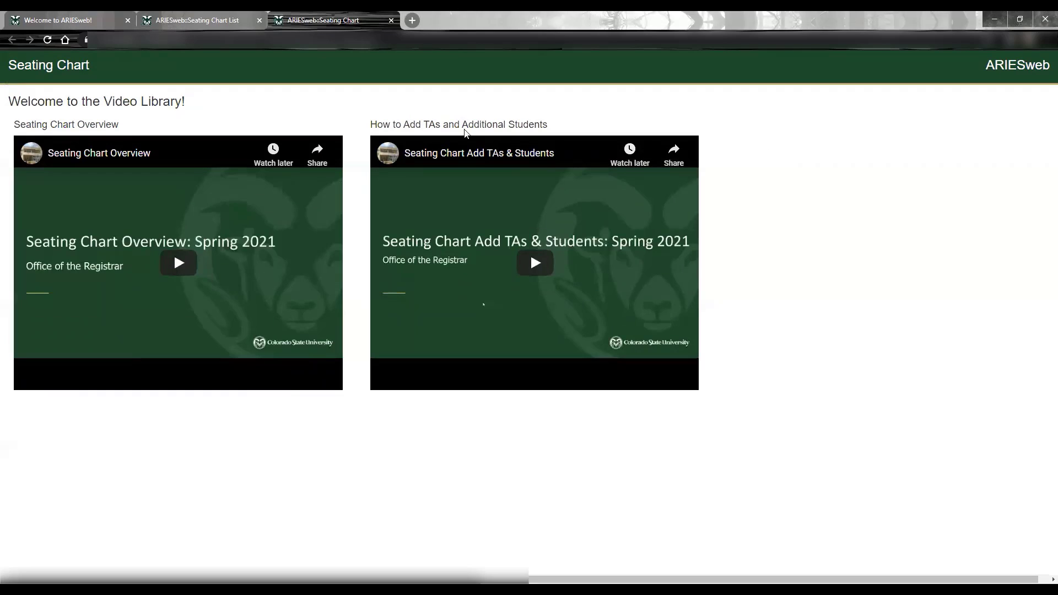
left_click(205, 21)
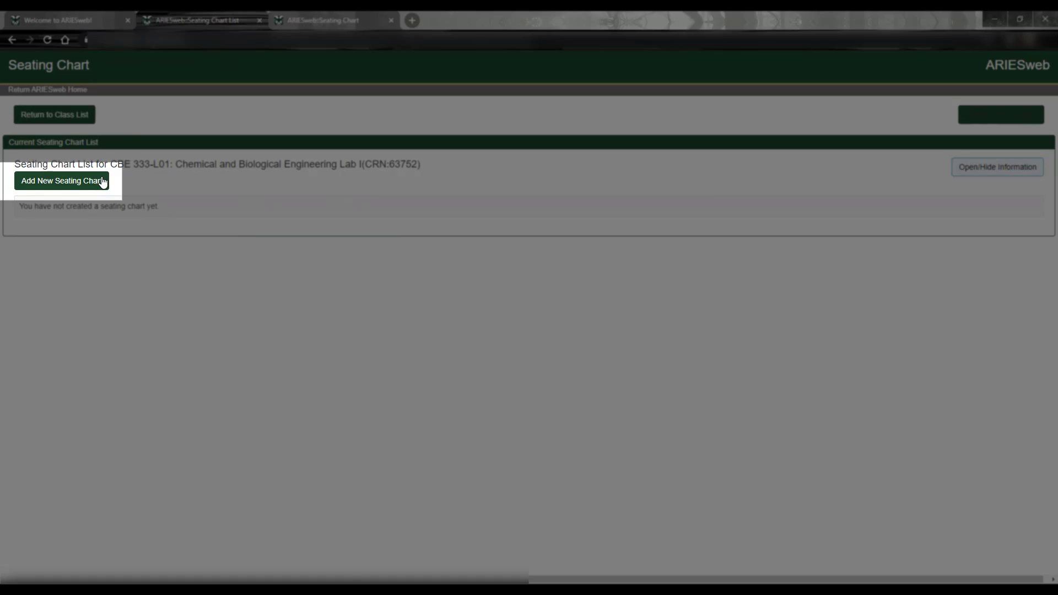
Add a new seating chart, preview the SCOTT 101 layout, and select it as the template
left_click(103, 182)
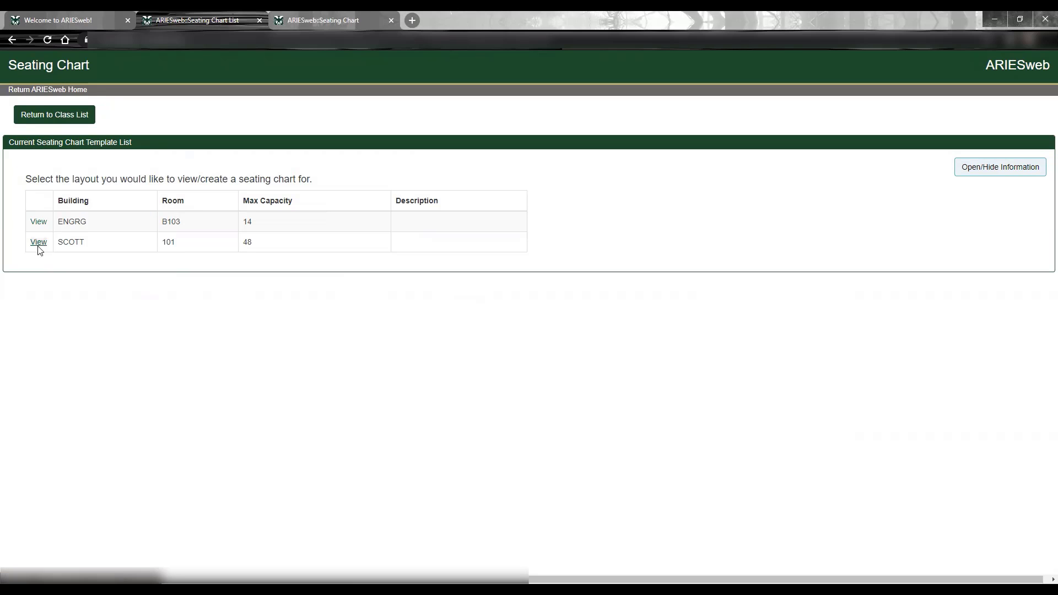
left_click(39, 245)
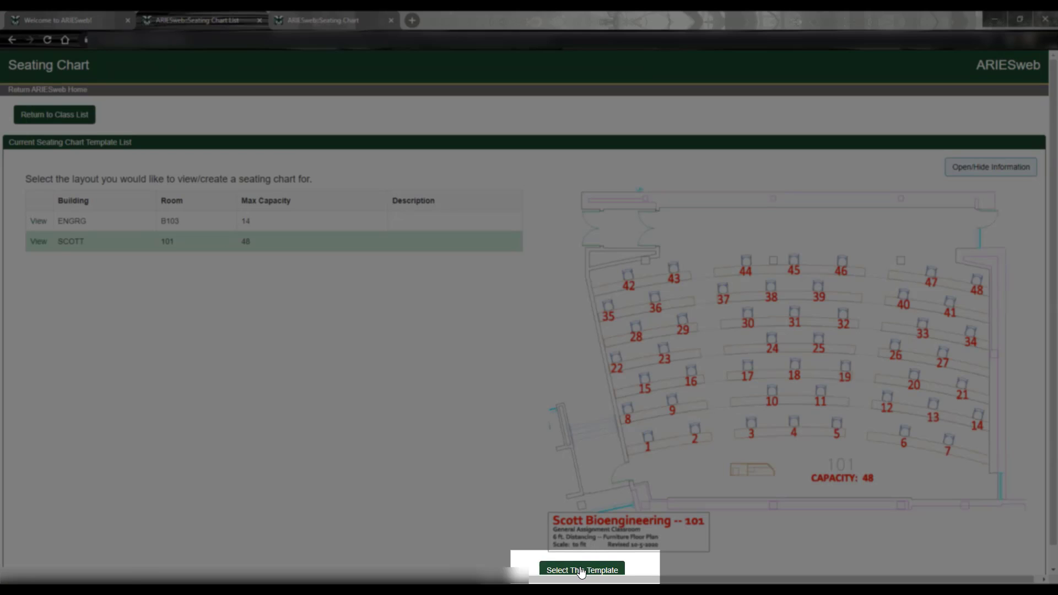
left_click(581, 572)
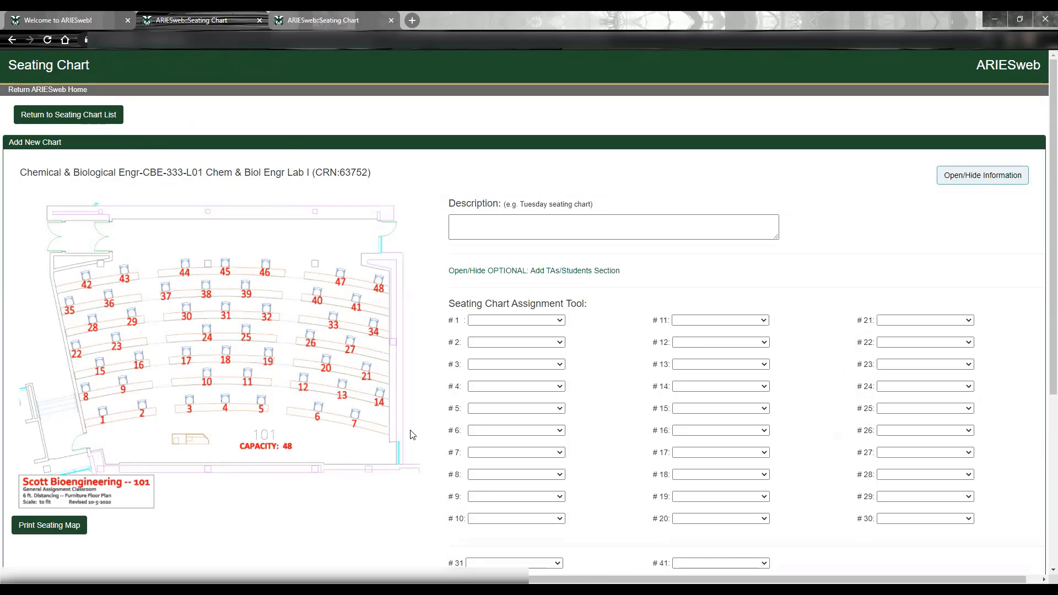
left_click(479, 230)
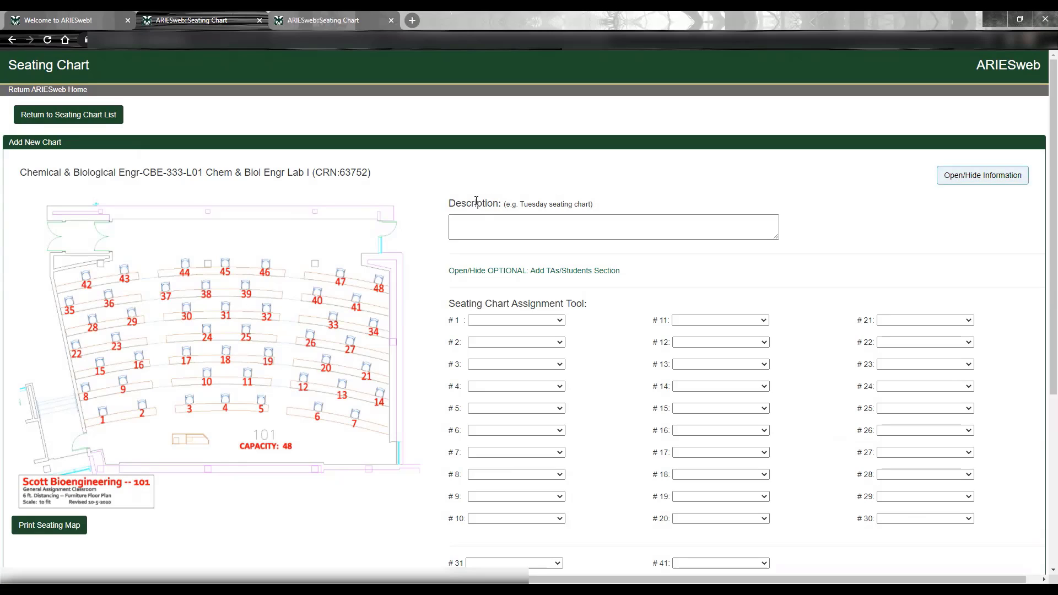
left_click(460, 222)
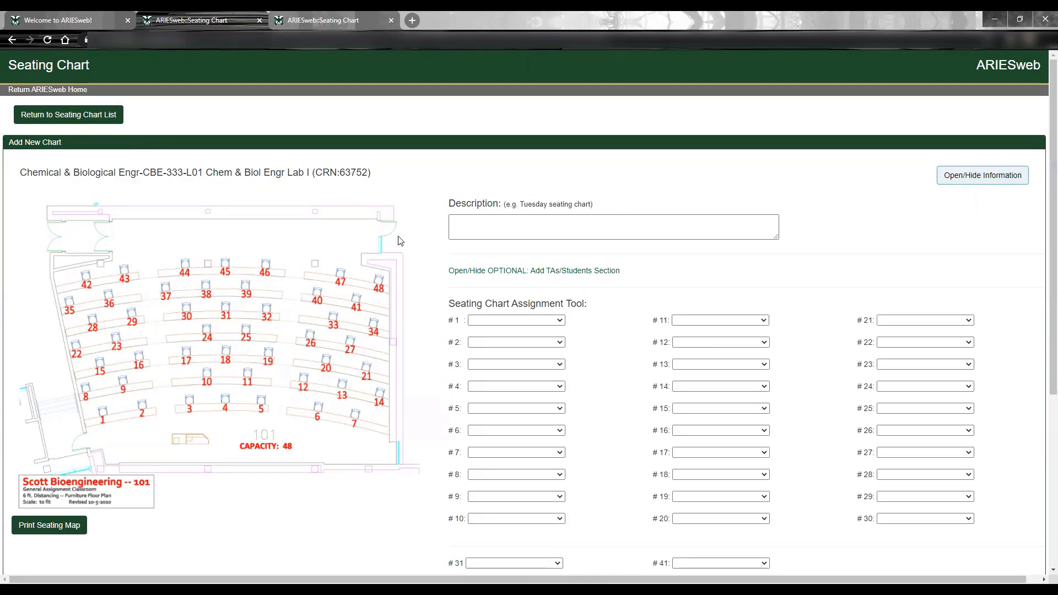
Enter 'Tuesday seating chart' in the chart's Description field
left_click(463, 222)
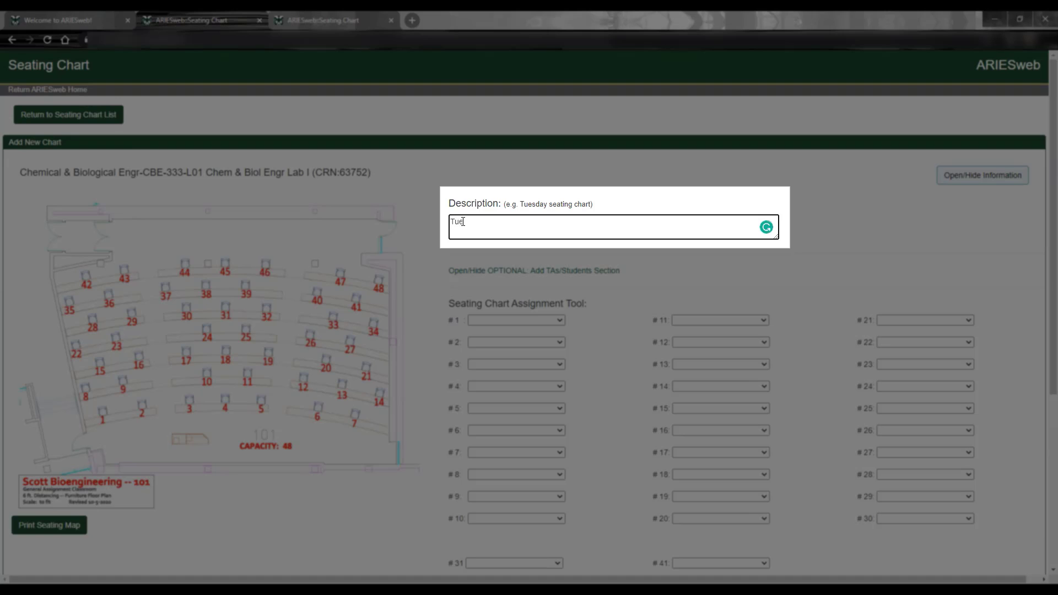
type("Tuesday sea")
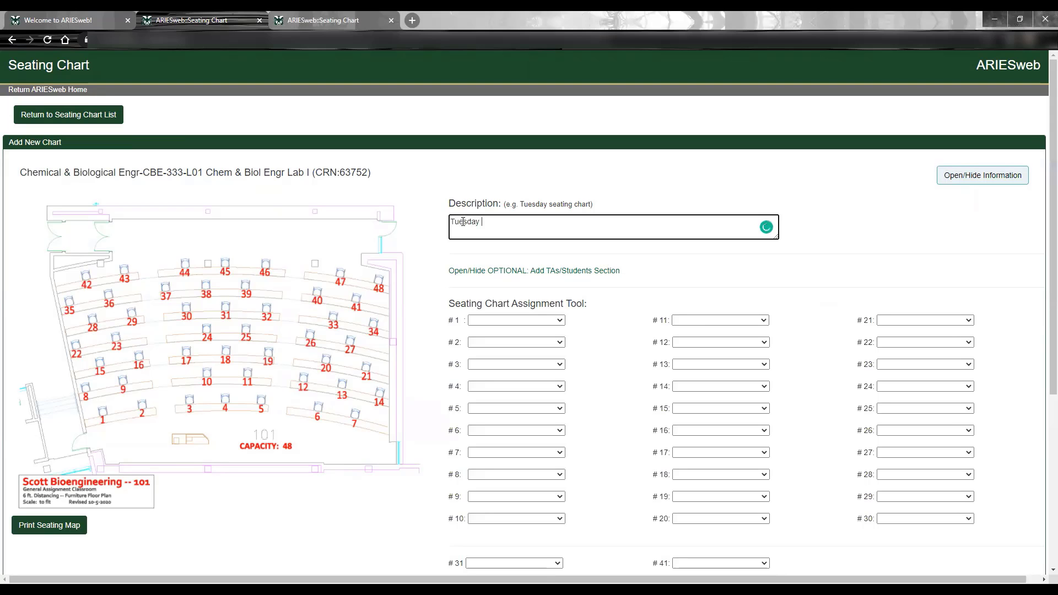
type("ting chart")
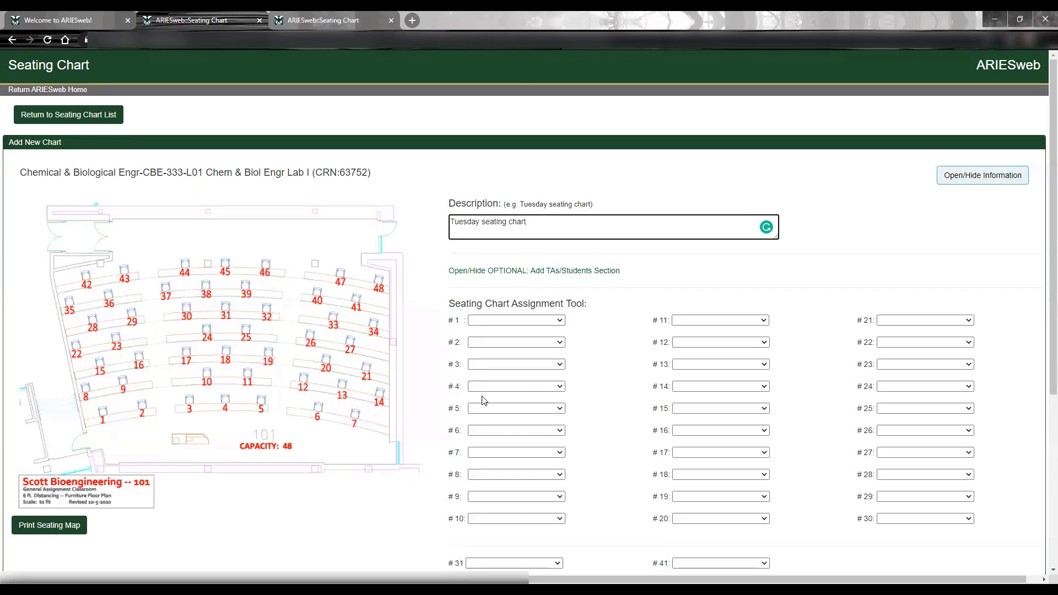
Pick a student from each dropdown for seats #1, #2, #3, #4 and #5
scroll(346, 413, "down", 1)
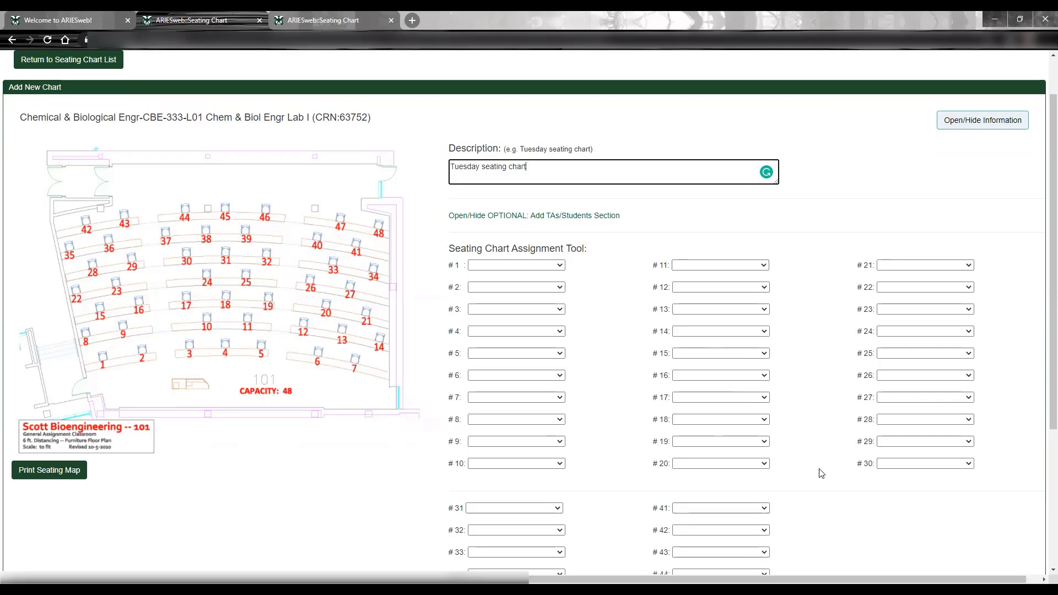
scroll(822, 474, "down", 2)
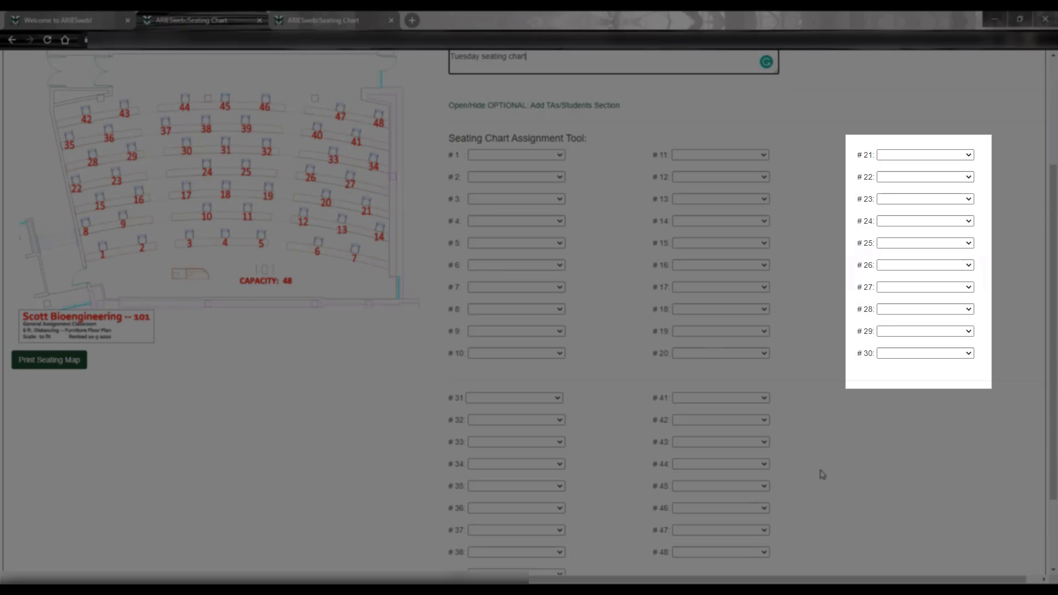
scroll(823, 474, "down", 2)
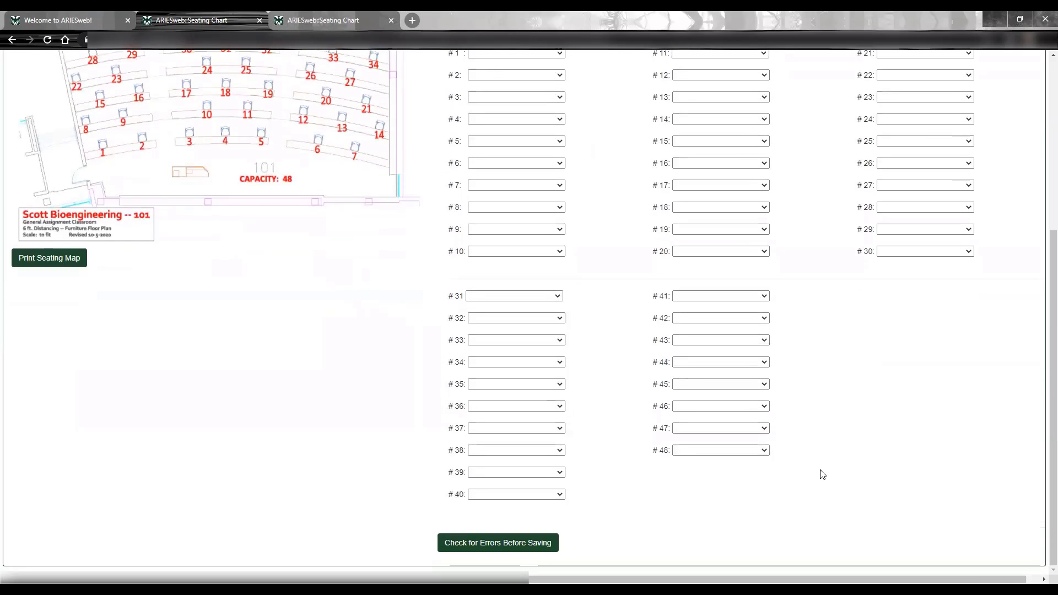
scroll(821, 472, "up", 4)
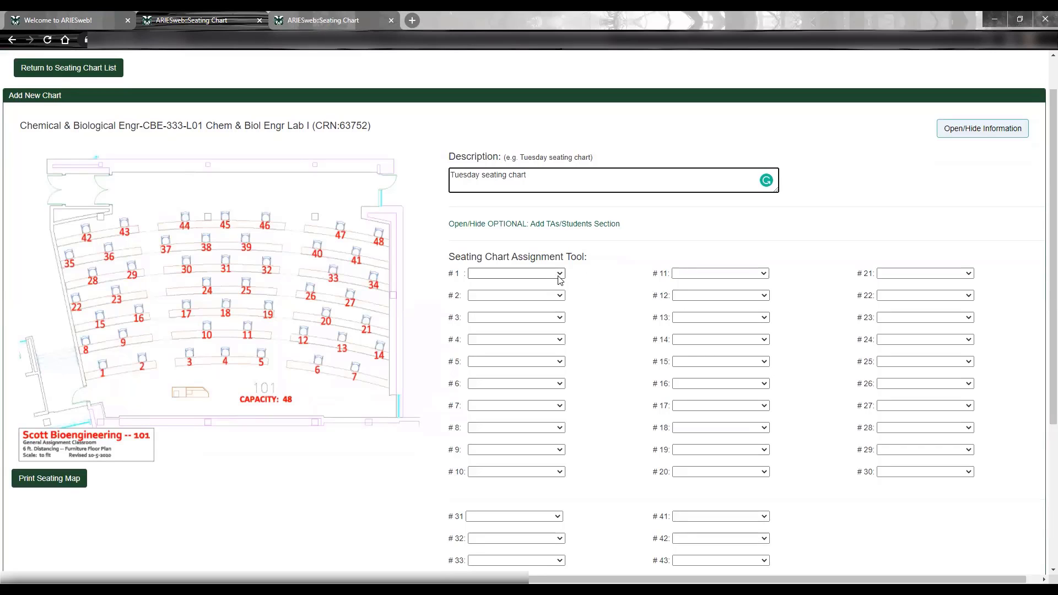
left_click(561, 274)
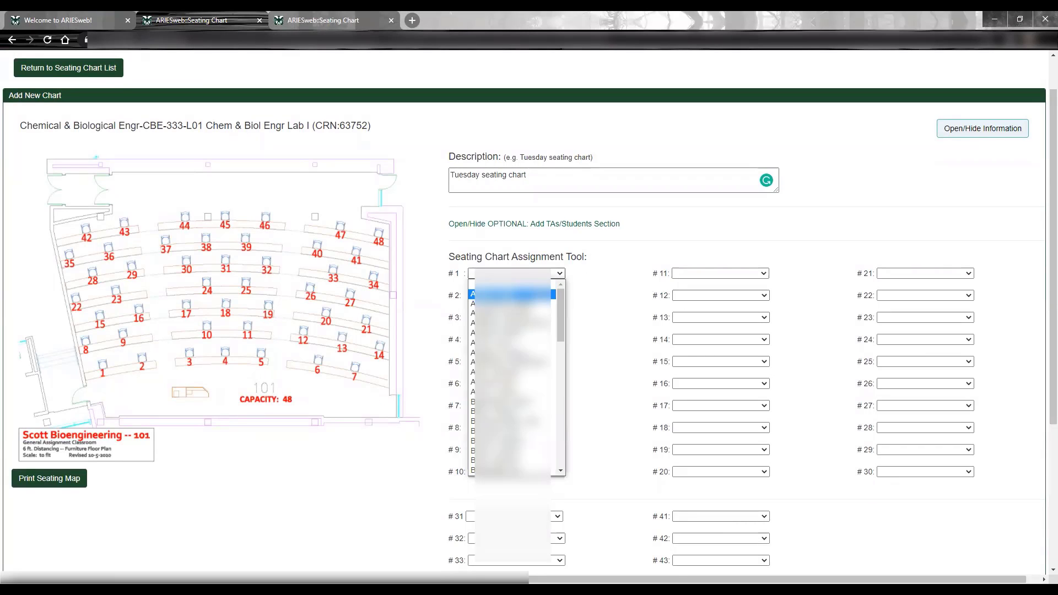
left_click(537, 294)
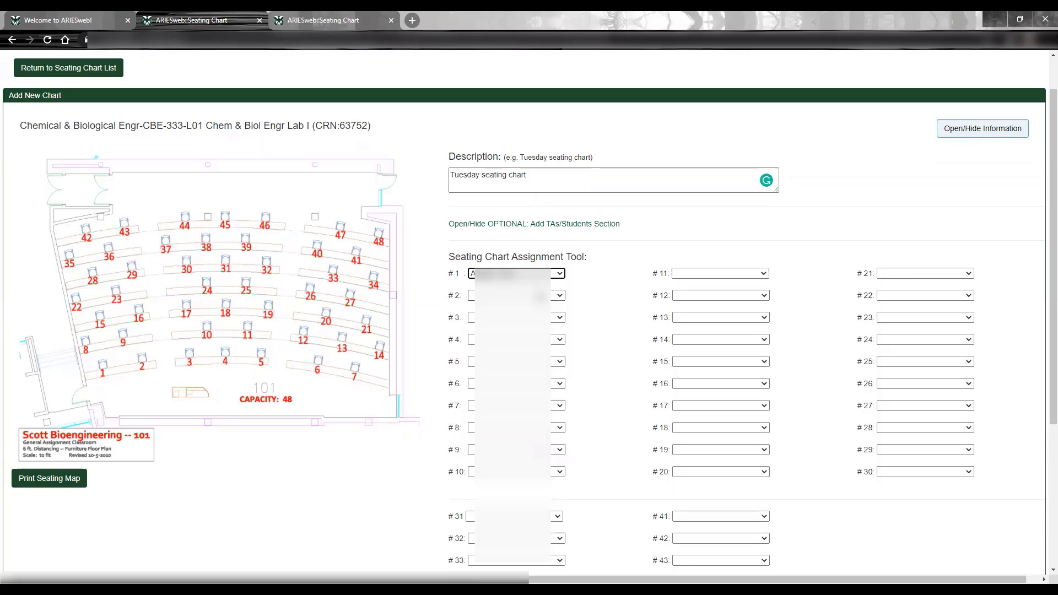
left_click(560, 296)
left_click(554, 316)
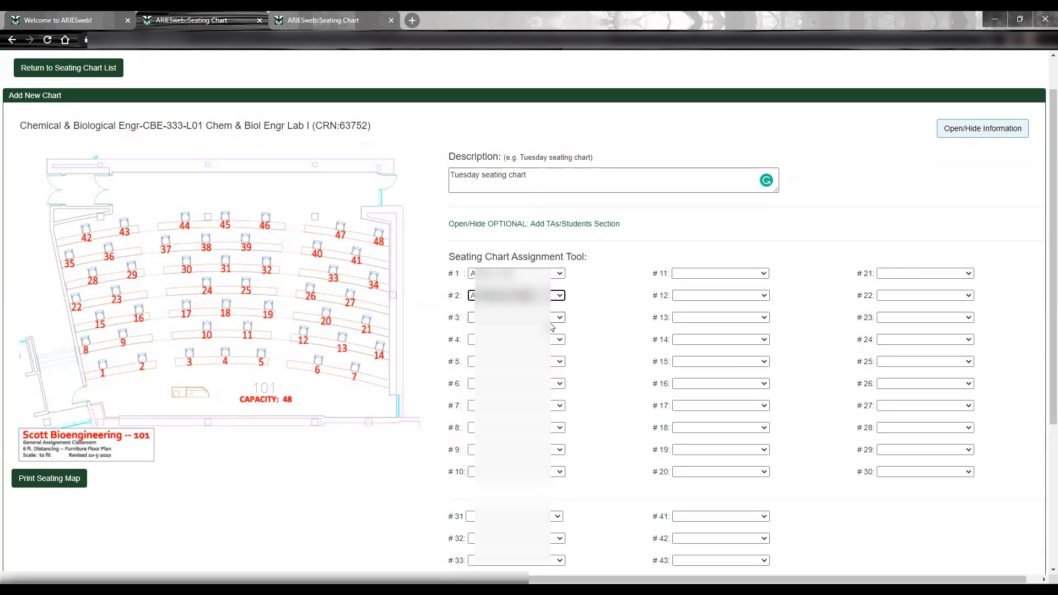
left_click(562, 318)
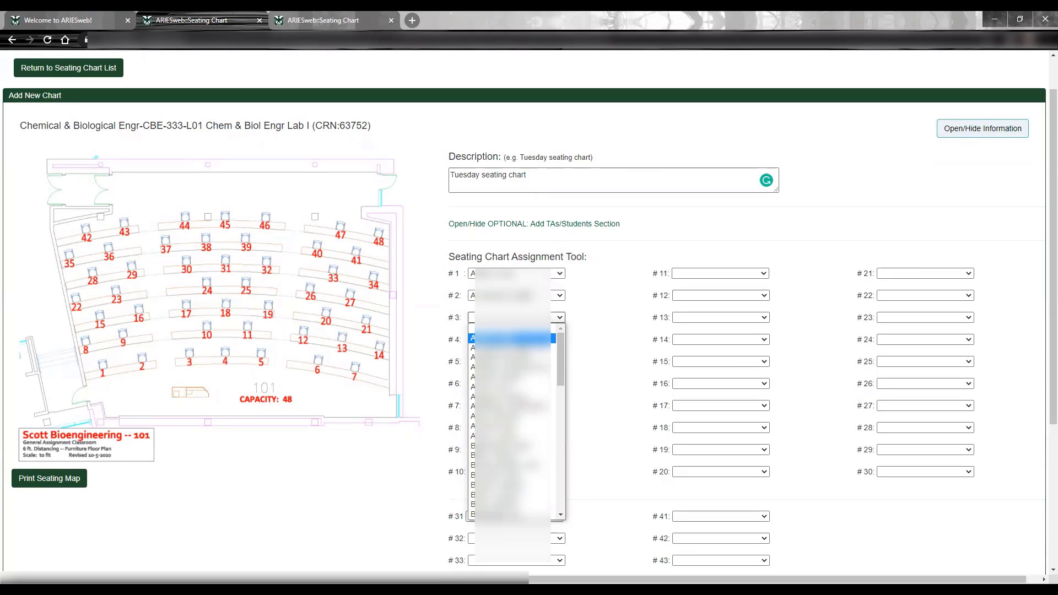
left_click(512, 358)
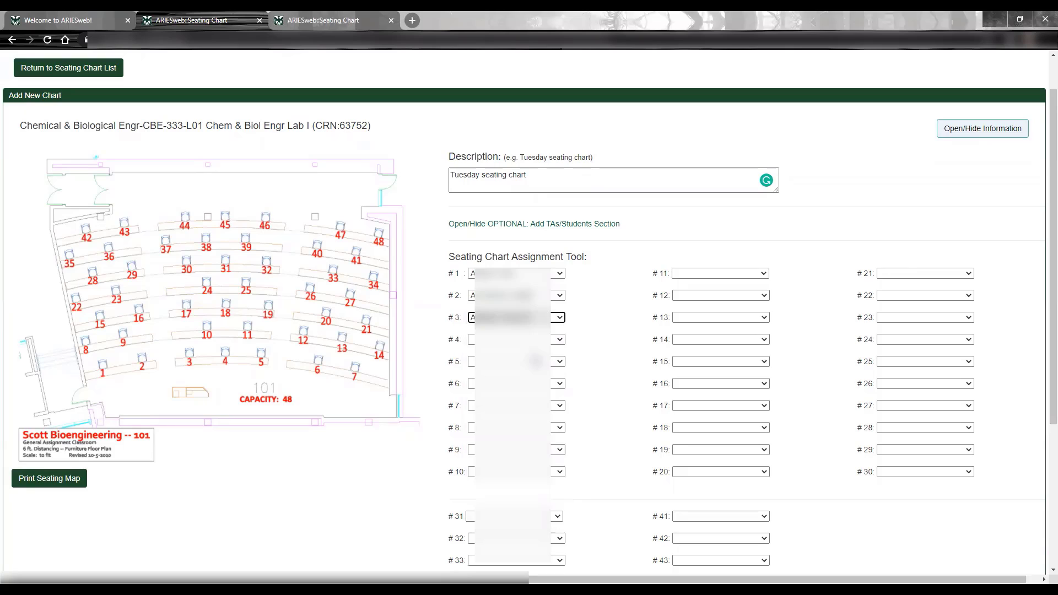
left_click(560, 340)
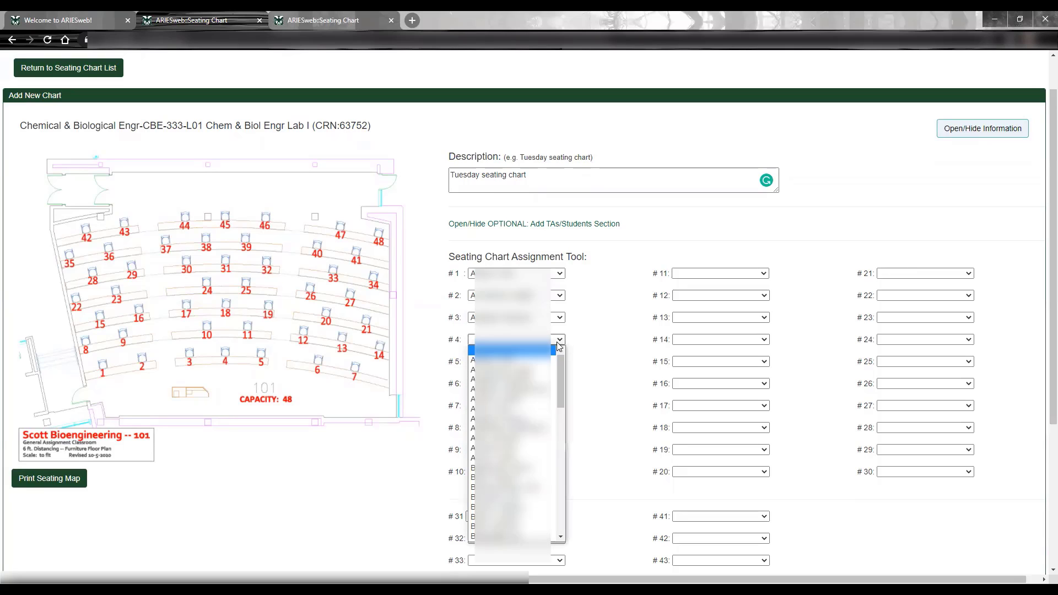
left_click(542, 389)
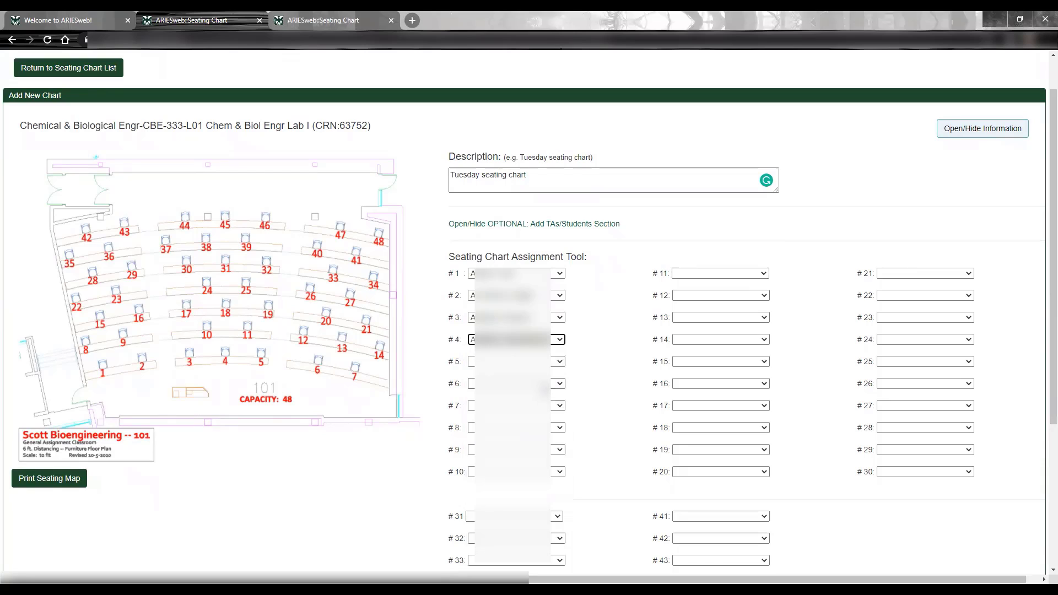
left_click(560, 362)
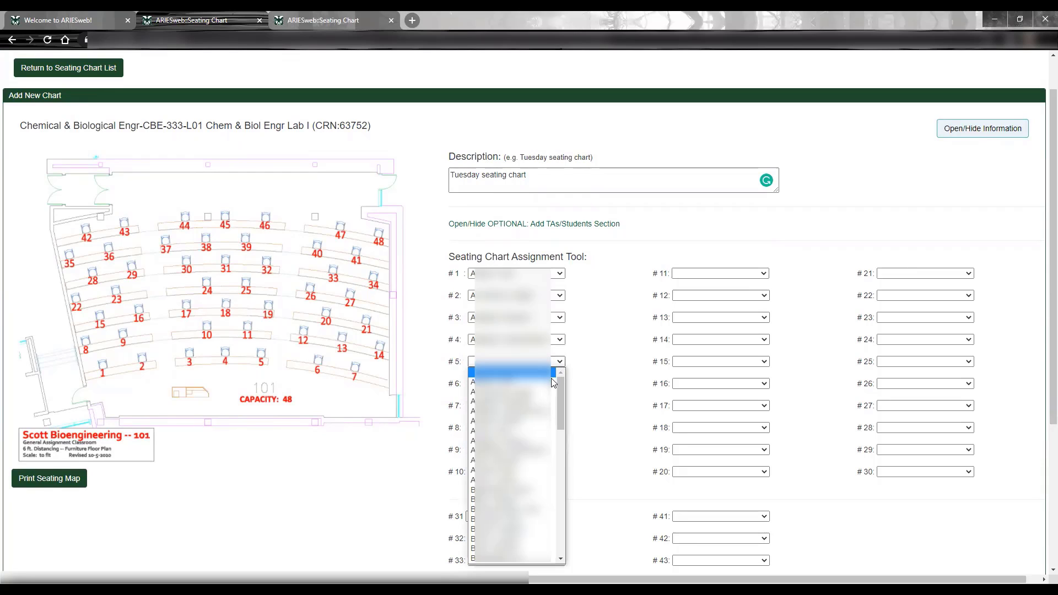
left_click(551, 411)
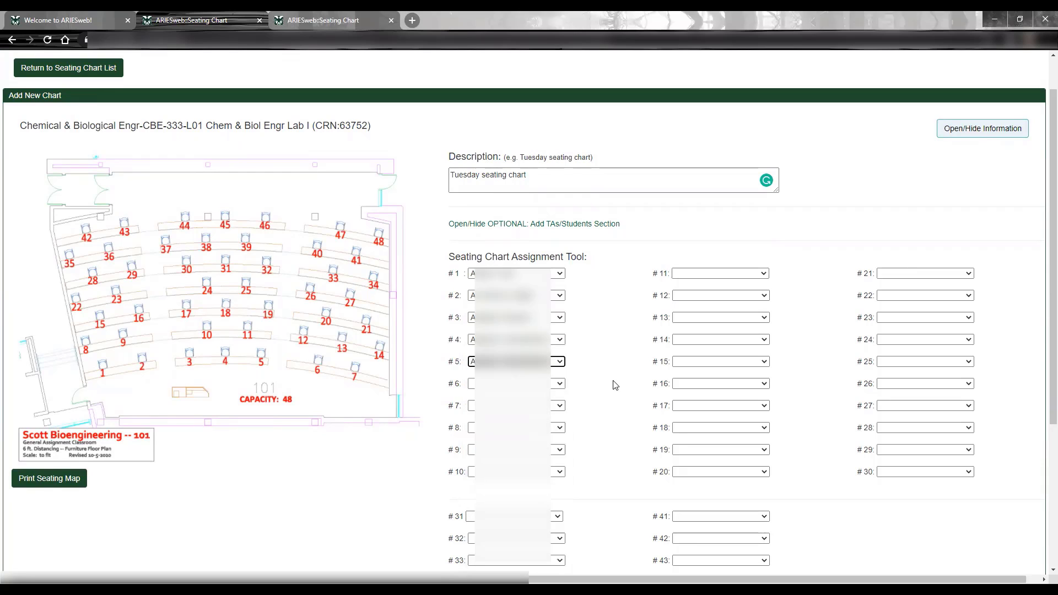
scroll(615, 387, "down", 4)
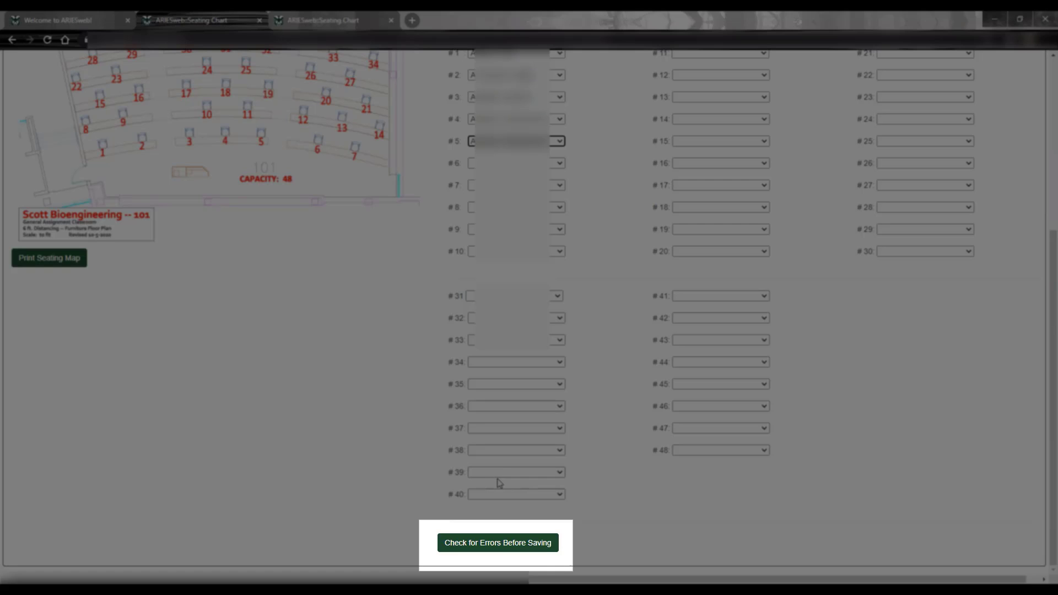
Run the error check, which flags duplicate students in seats #4 and #5, and reassign seat #5
left_click(495, 549)
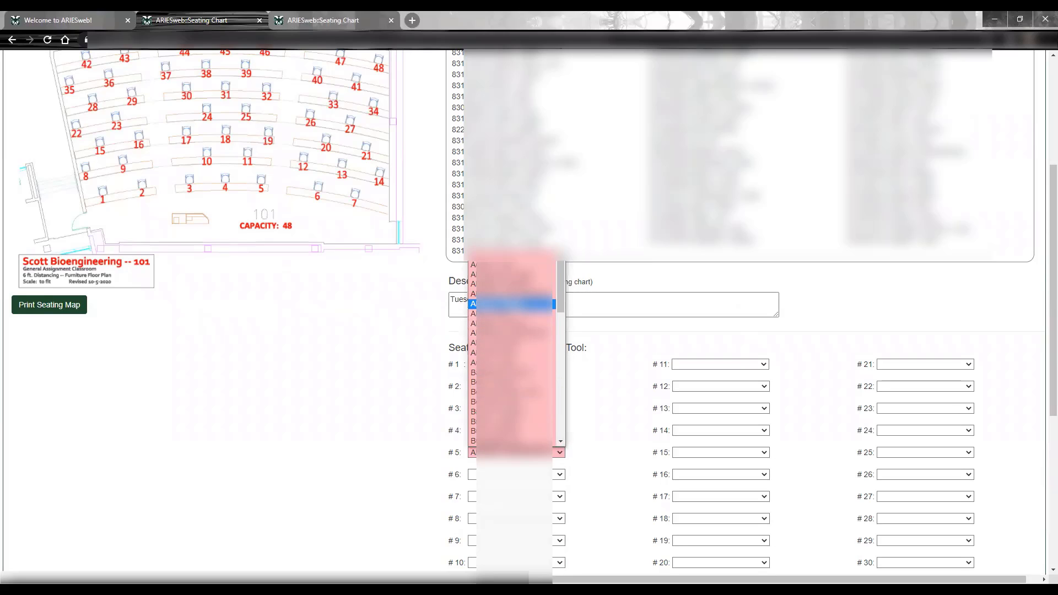
left_click(512, 304)
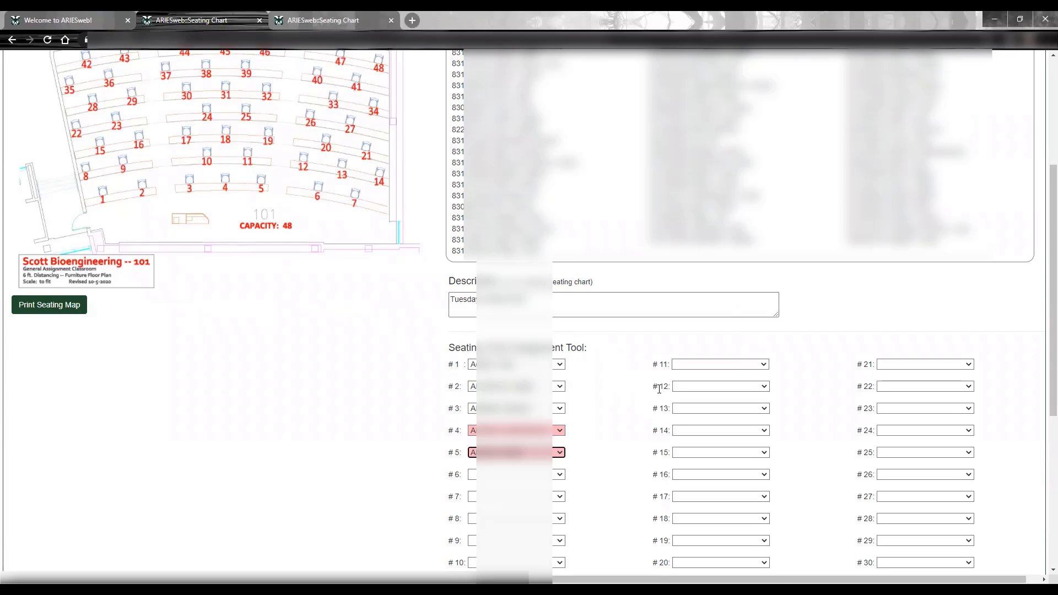
scroll(659, 389, "up", 1)
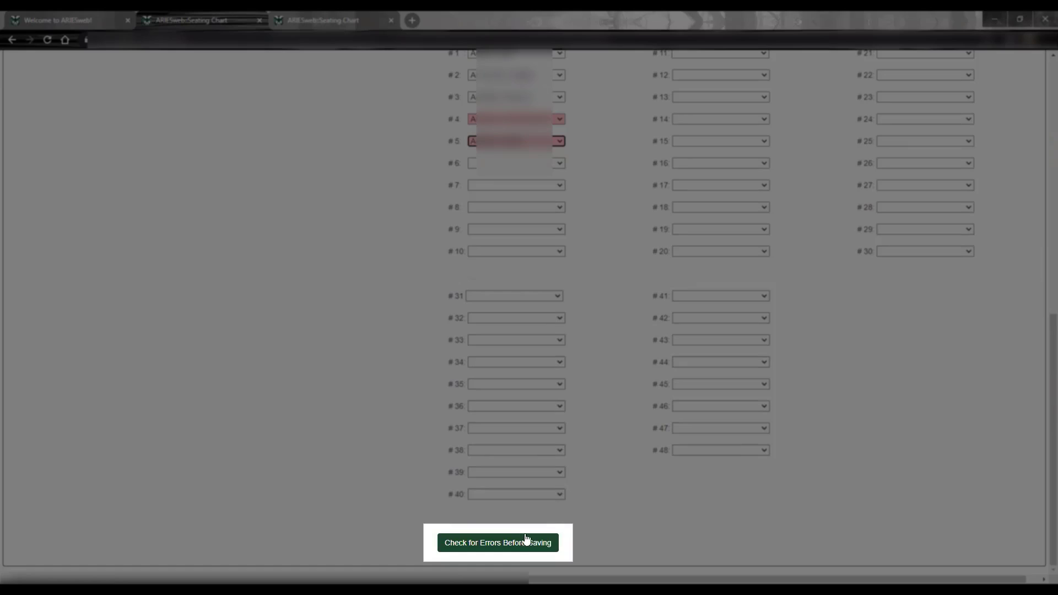
Re-run Check for Errors Before Saving, then save the Tuesday seating chart for SCOTT 101
left_click(511, 540)
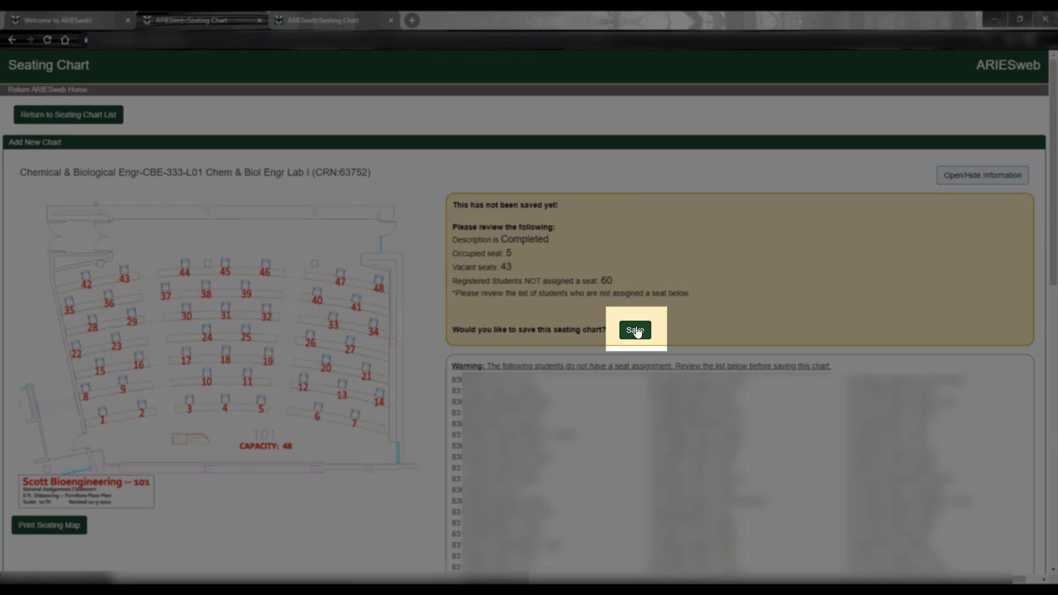
left_click(635, 330)
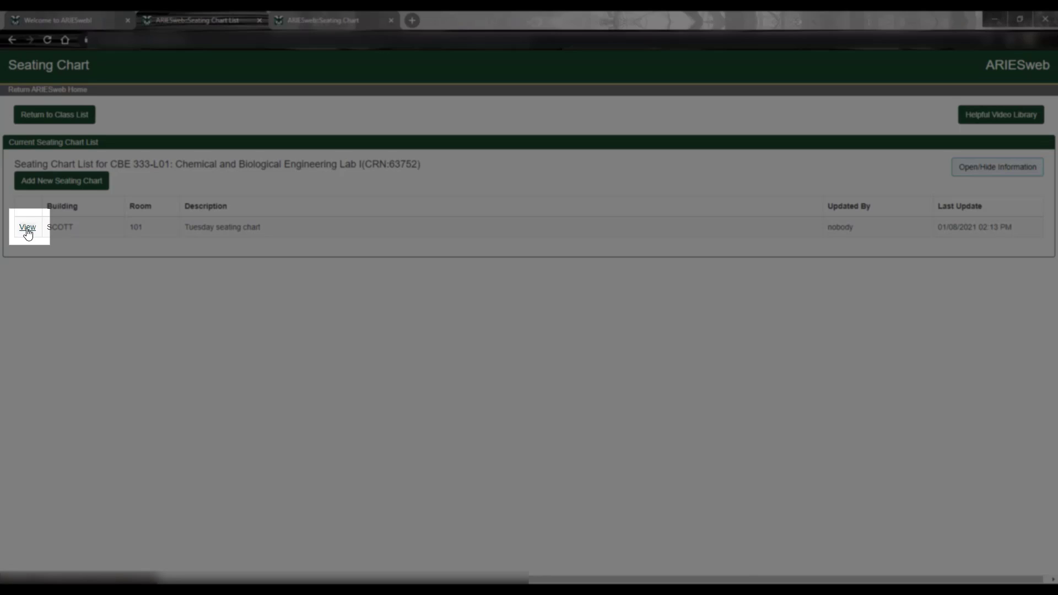
Open the saved Tuesday chart and append ' afternoon class' to its description
left_click(27, 230)
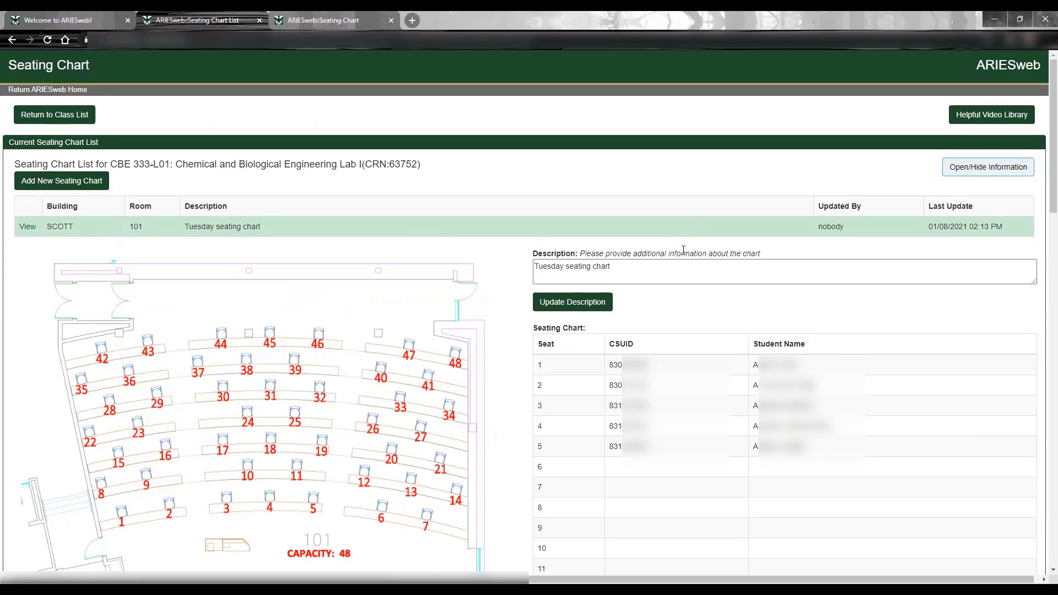
scroll(683, 265, "down", 1)
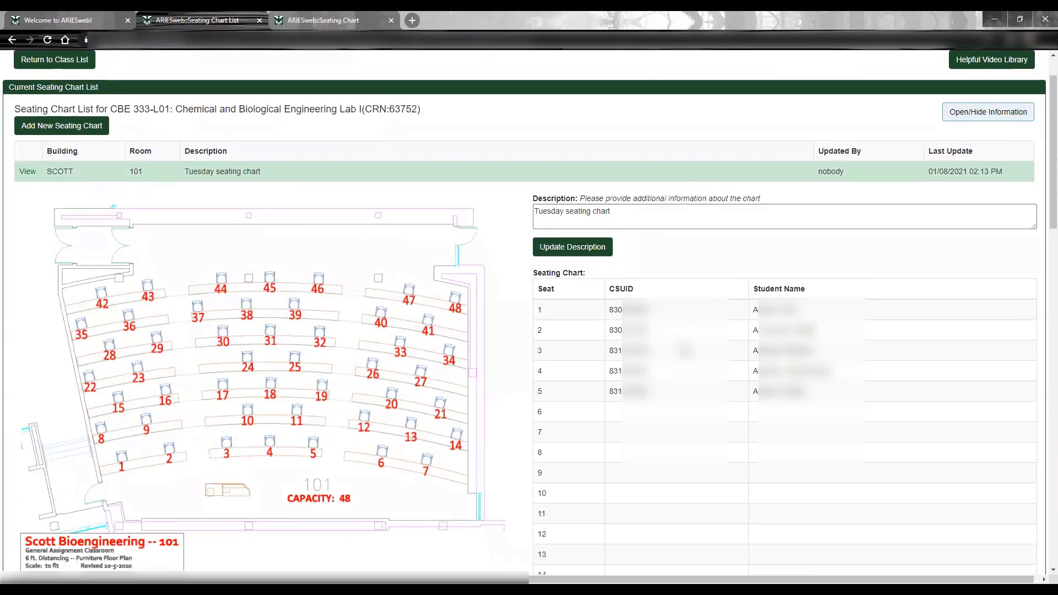
left_click(631, 211)
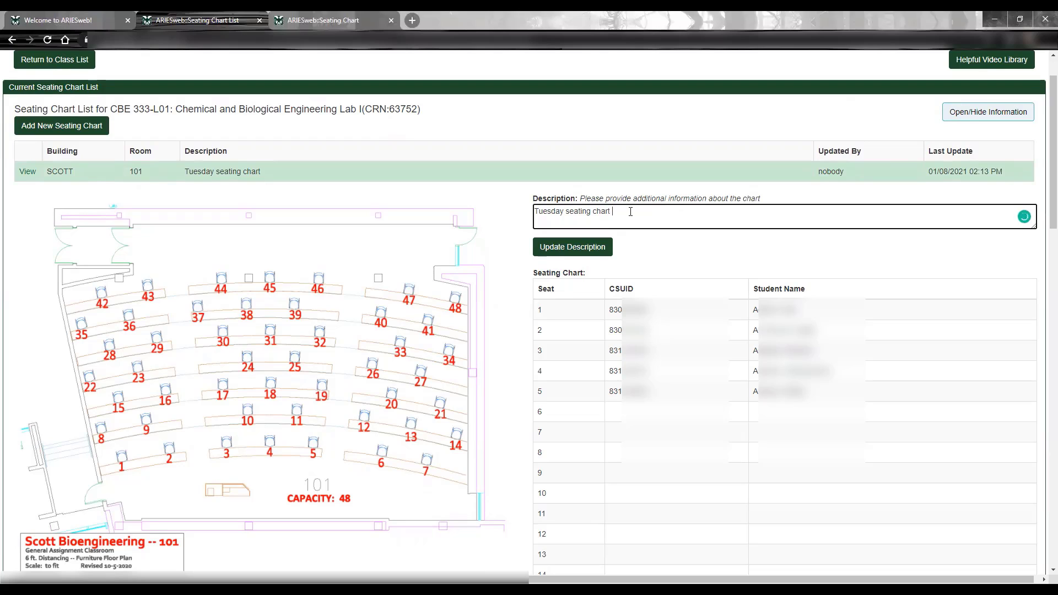
type("afternoon class")
left_click(585, 251)
Submit the 'Tuesday seating chart afternoon class' description change a second time
scroll(628, 278, "down", 1)
scroll(648, 311, "down", 3)
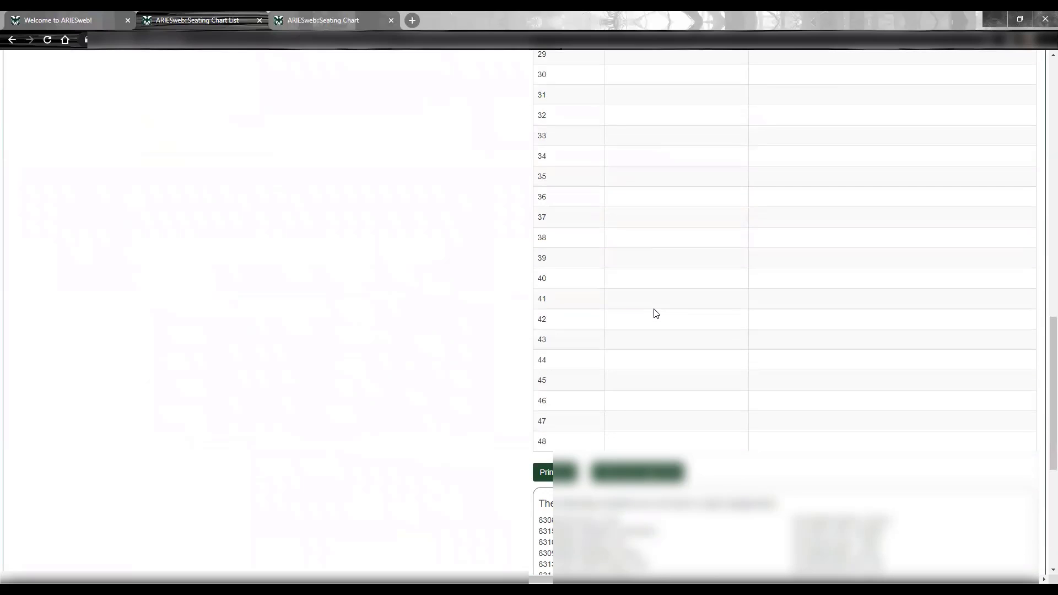
scroll(657, 314, "up", 10)
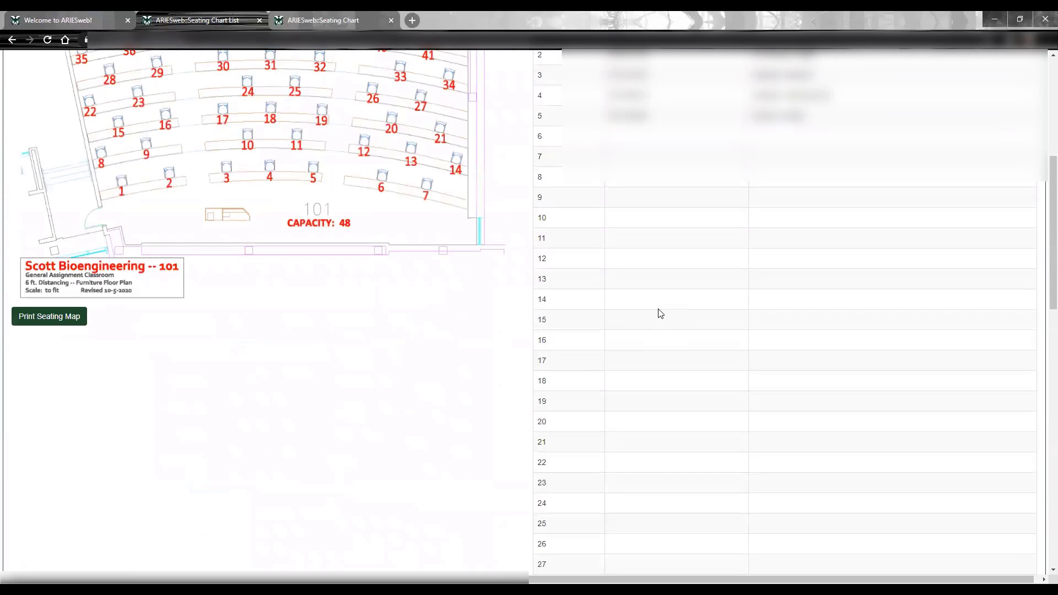
scroll(661, 314, "up", 5)
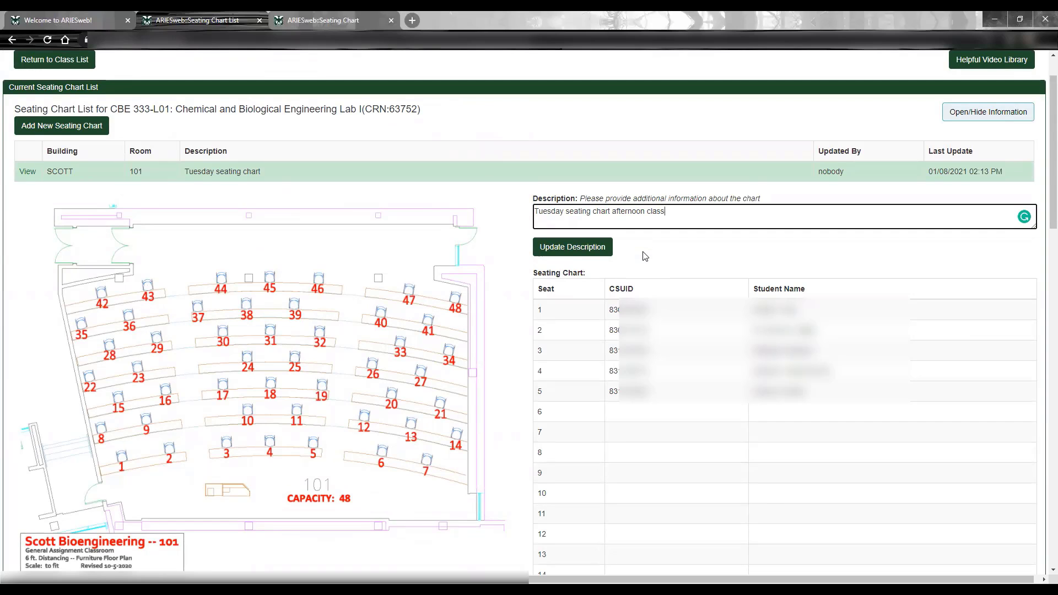
left_click(575, 249)
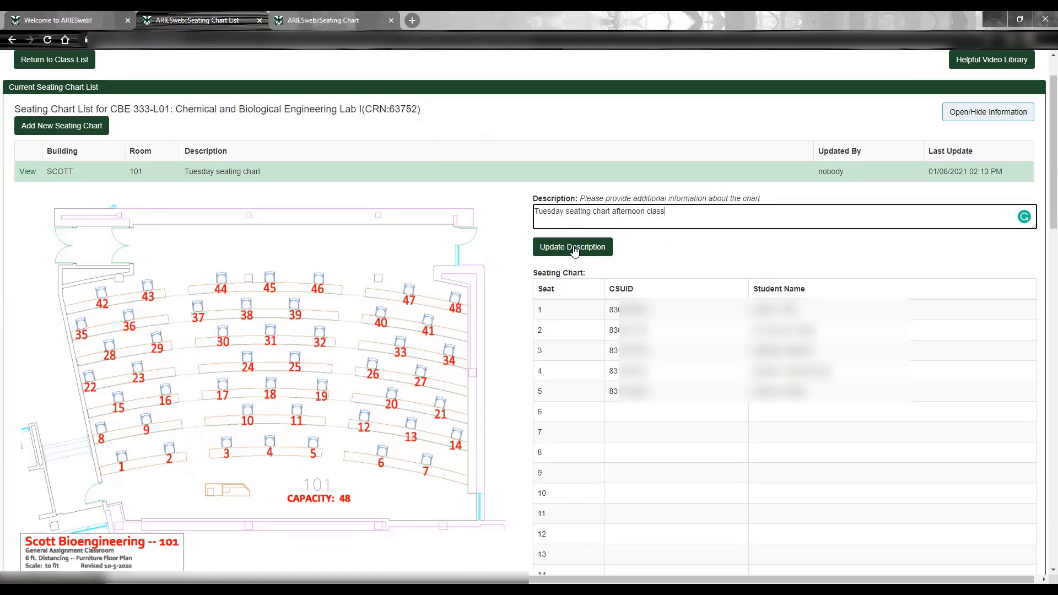
scroll(666, 275, "down", 4)
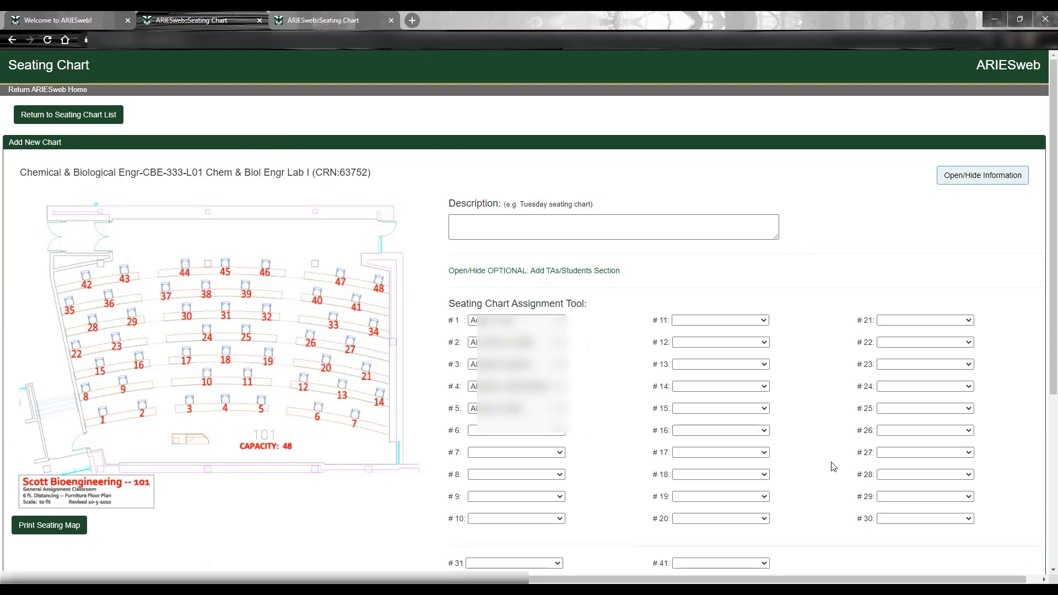
Enter 'New chart after census' as the copied chart's description
left_click(688, 224)
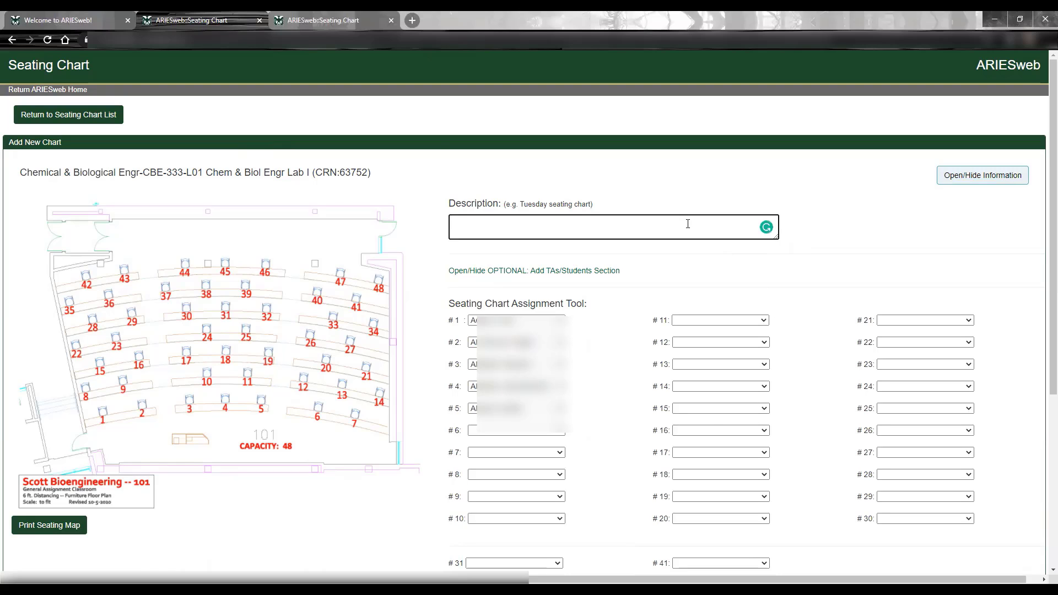
type("New chart after census")
Run Check for Errors Before Saving on the 'New chart after census' chart, then save it
scroll(844, 253, "down", 5)
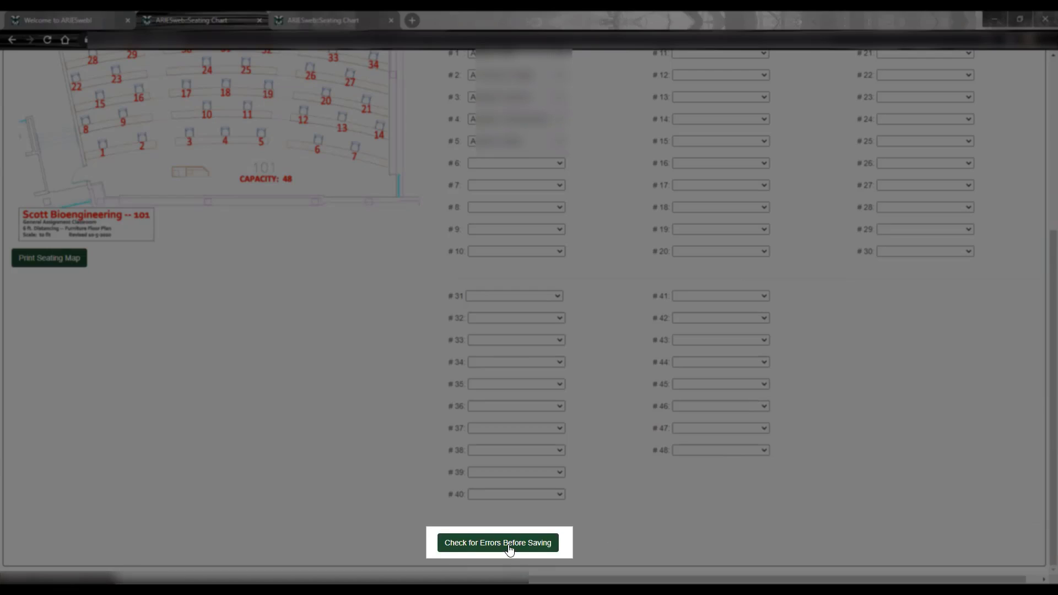
left_click(508, 546)
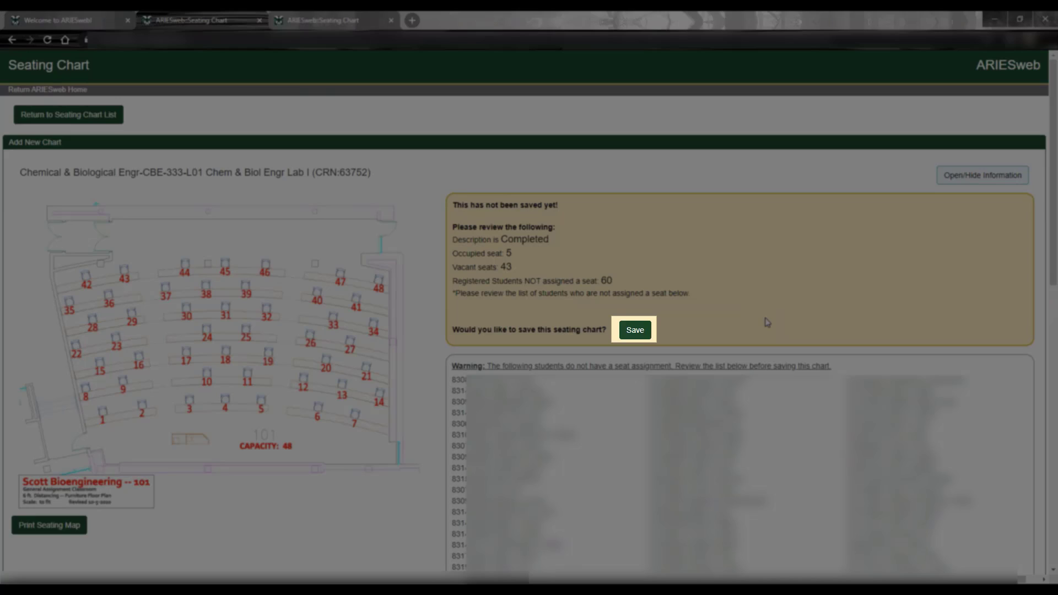
left_click(633, 329)
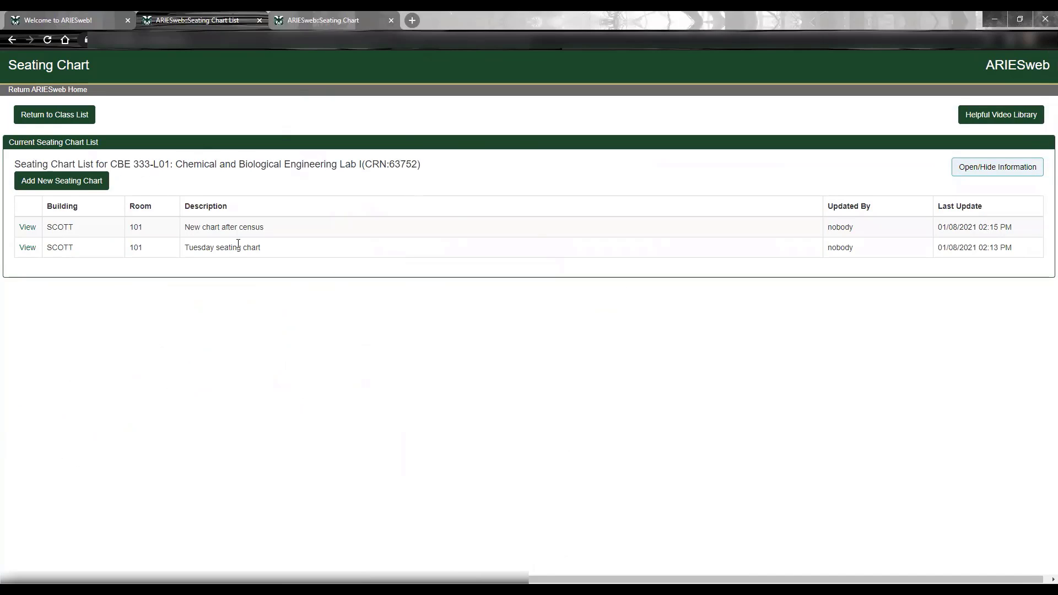
Open 'New chart after census' and review seats #1–#5 and the unseated students below
left_click(27, 230)
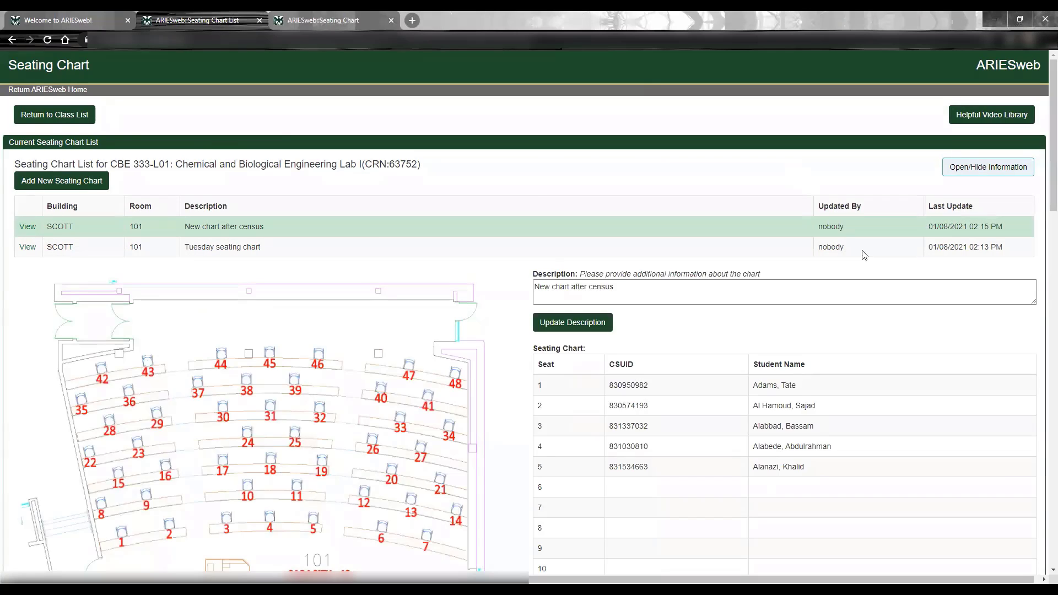
scroll(640, 189, "down", 3)
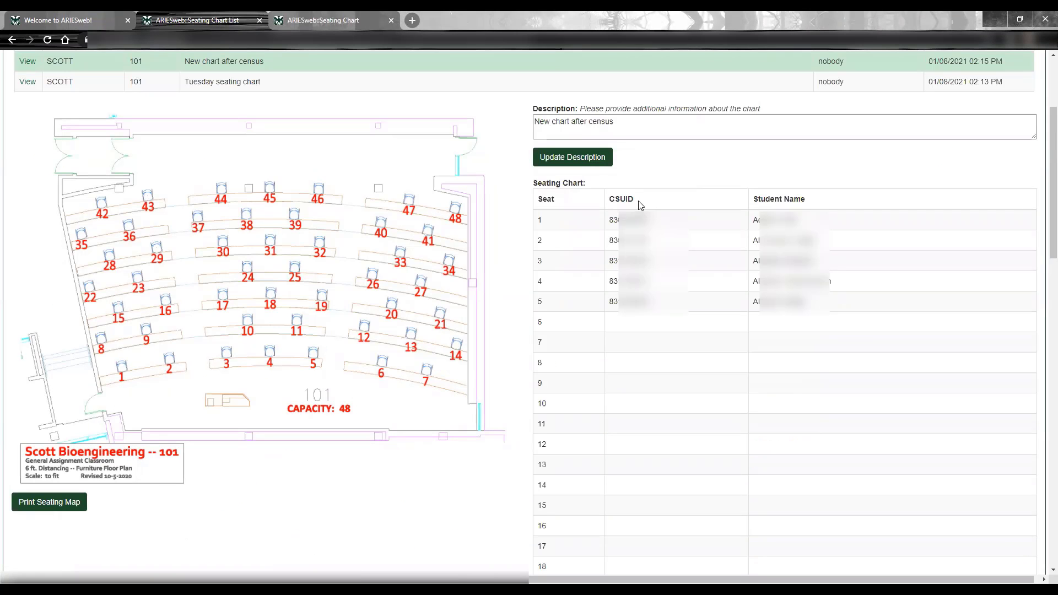
scroll(640, 234, "down", 2)
scroll(642, 241, "down", 11)
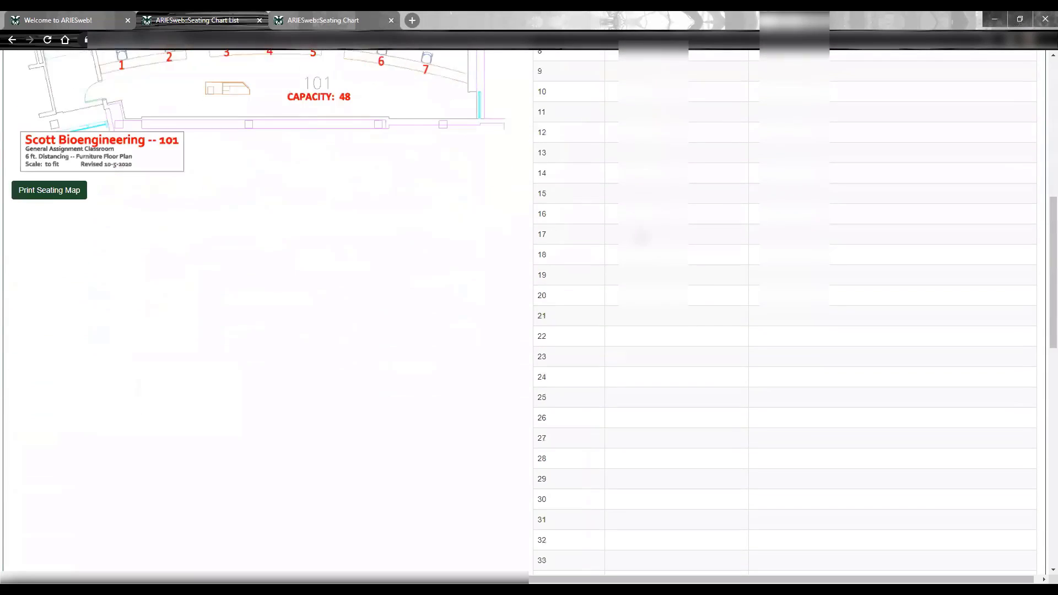
scroll(642, 241, "down", 1)
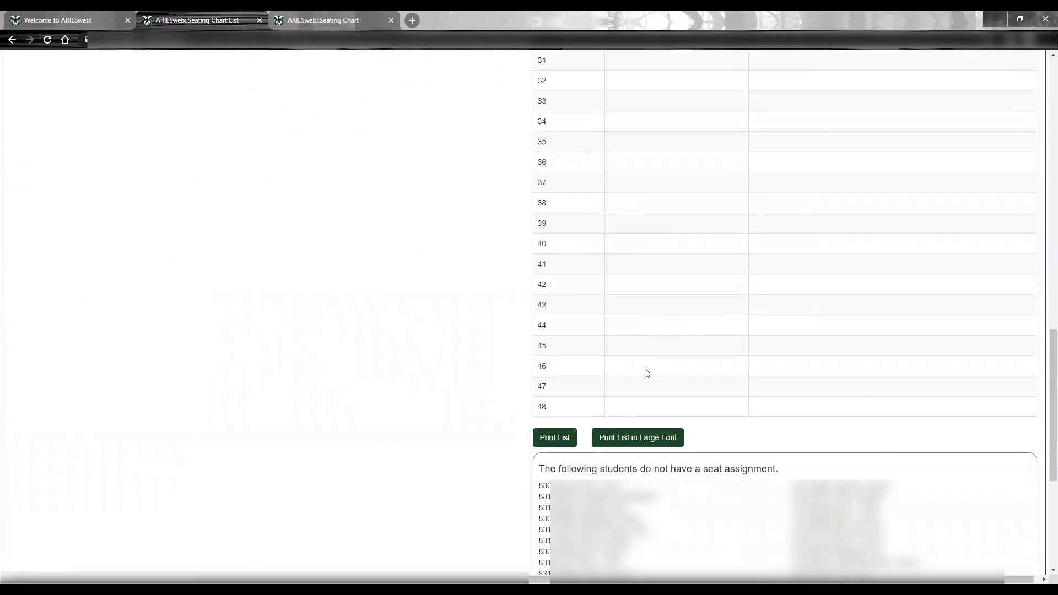
scroll(449, 288, "up", 8)
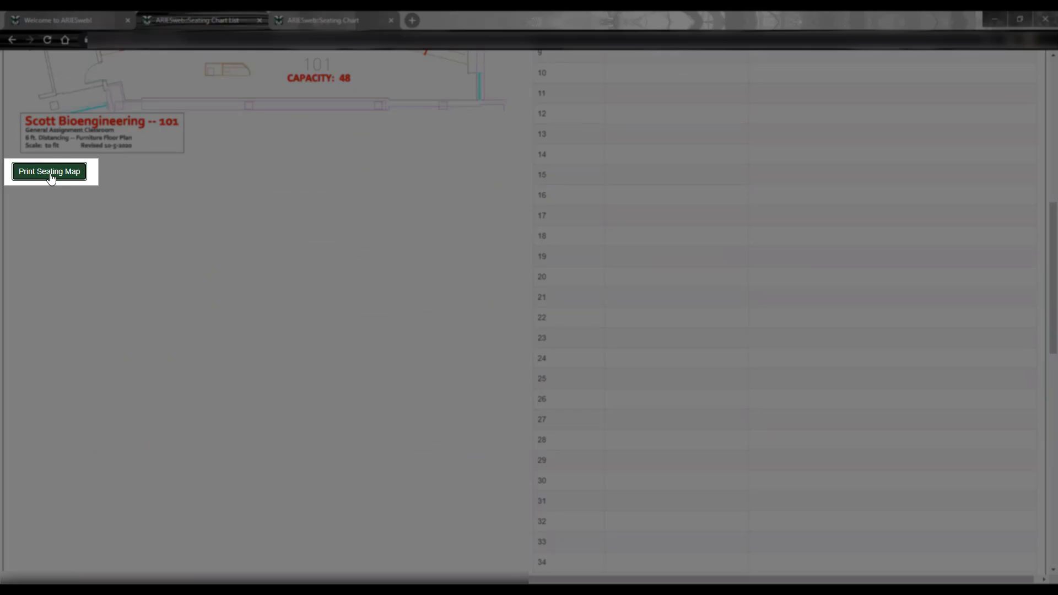
left_click(55, 178)
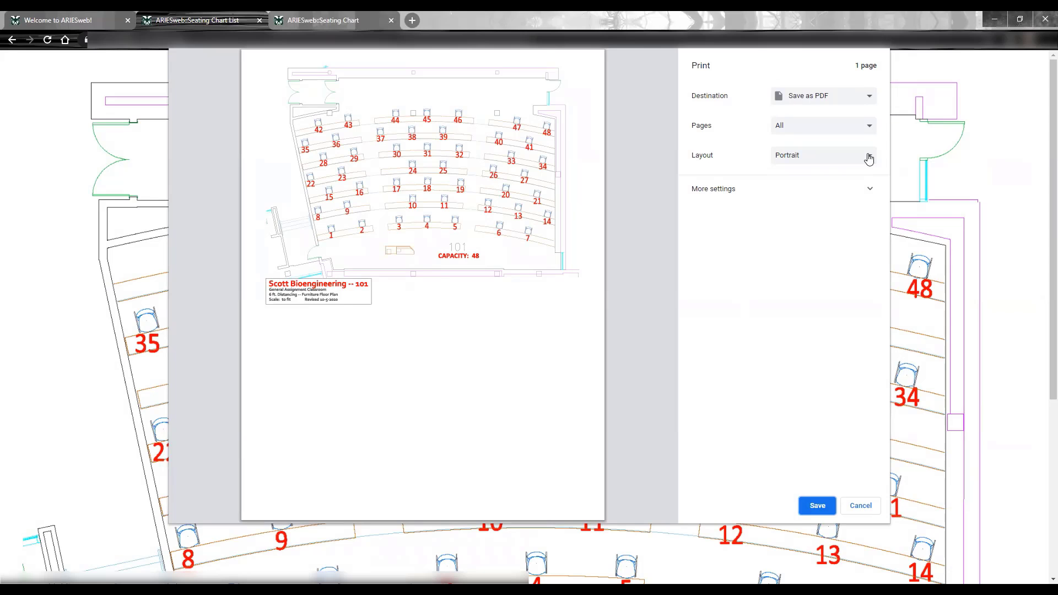
left_click(869, 158)
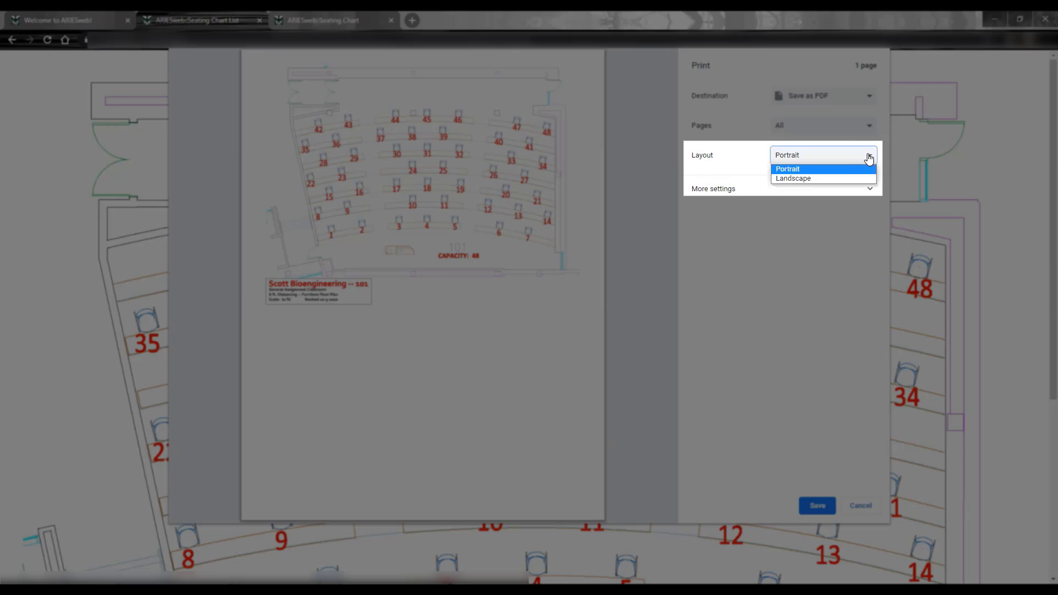
left_click(819, 178)
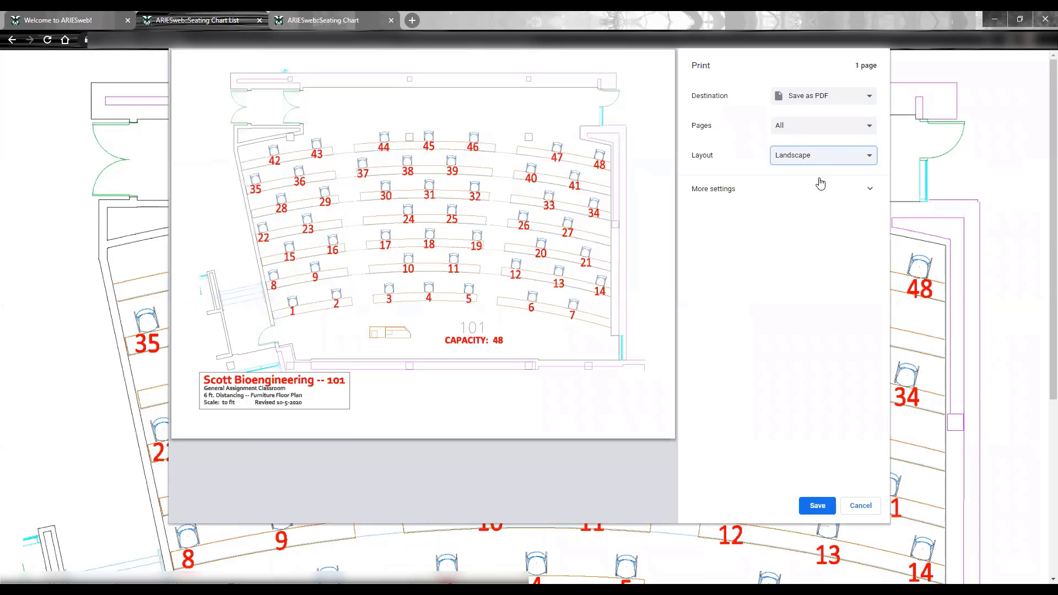
left_click(870, 189)
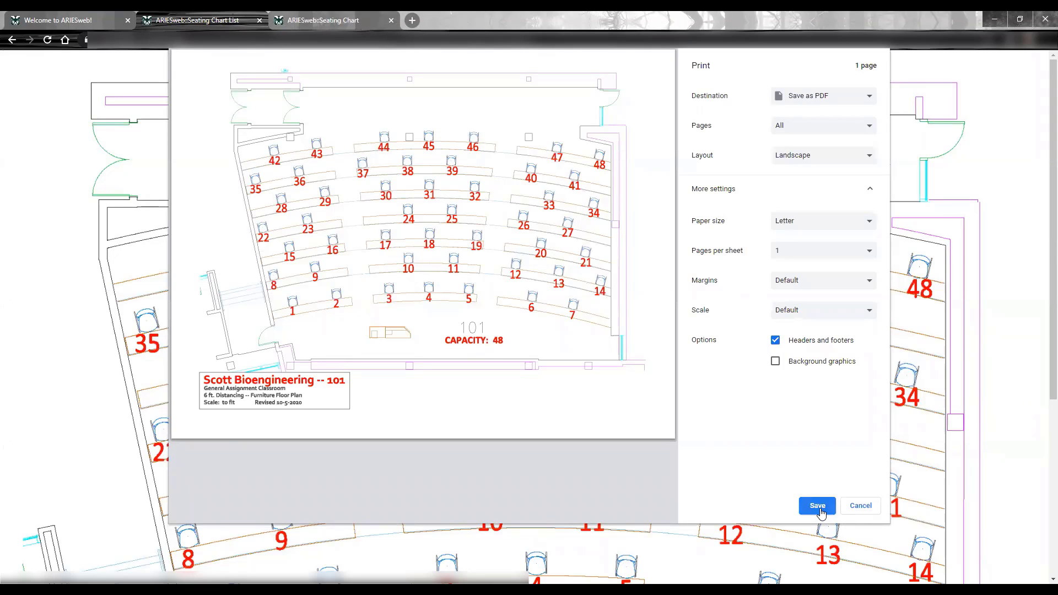
left_click(861, 506)
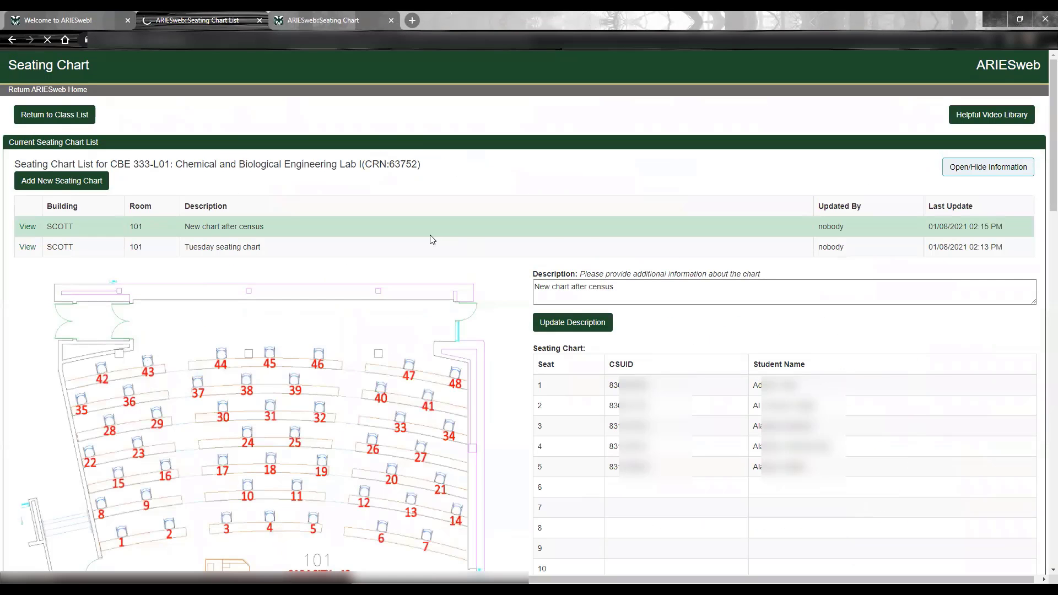
scroll(424, 243, "down", 1)
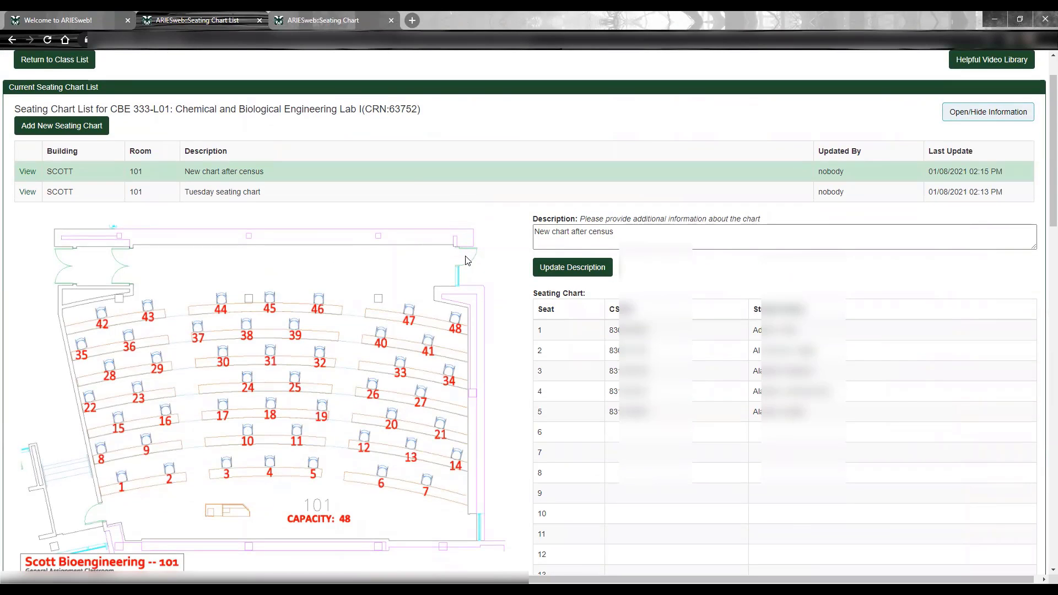
scroll(469, 259, "down", 4)
scroll(704, 308, "down", 9)
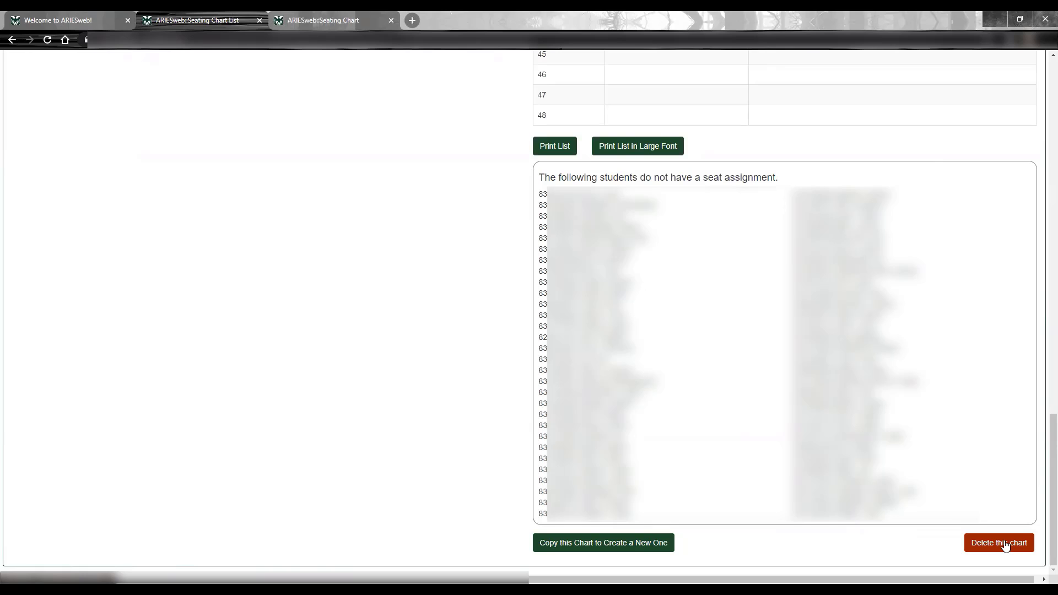
Permanently delete 'New chart after census', leaving only the Tuesday seating chart for SCOTT 101
left_click(1005, 542)
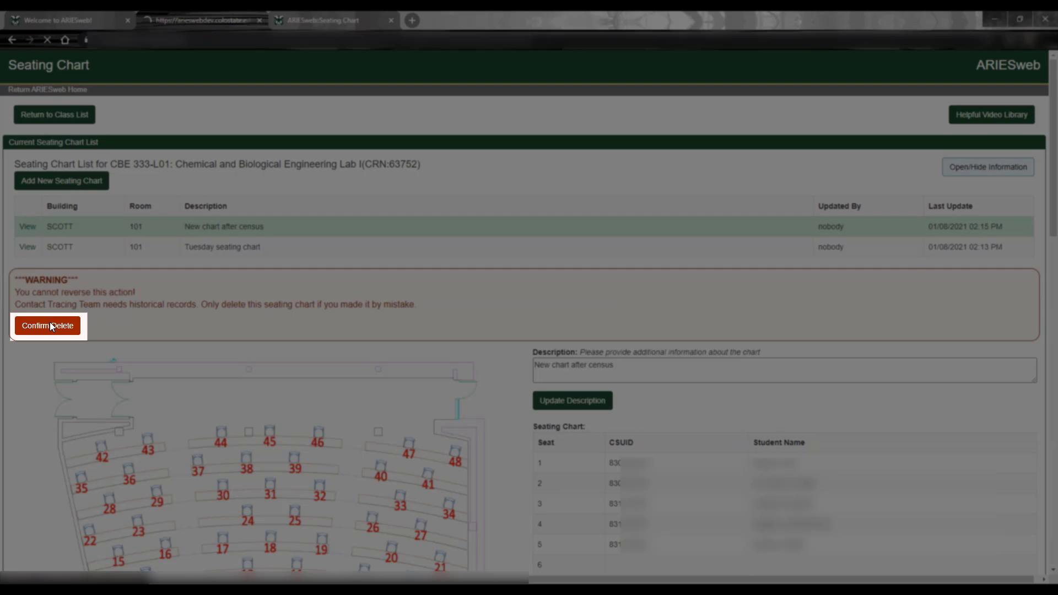
left_click(51, 326)
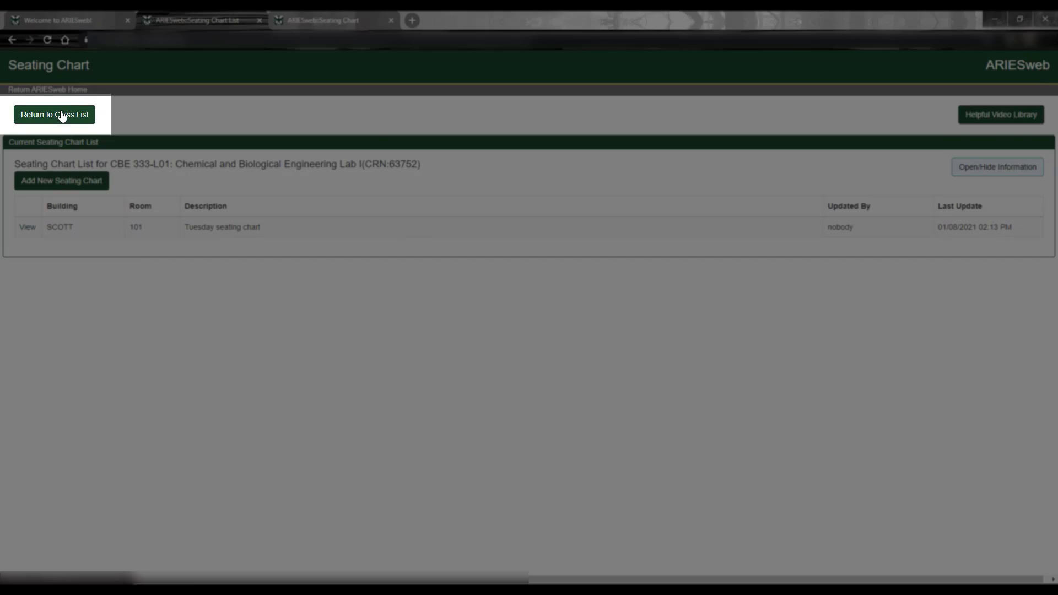
Return to the Class List showing the two Fall Semester 2020 sections
left_click(61, 114)
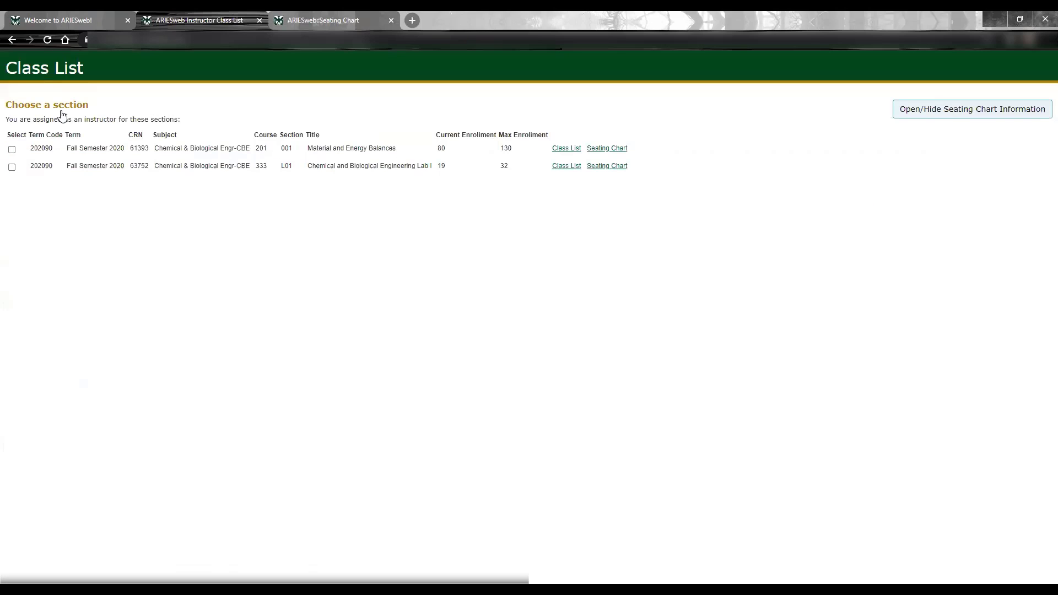